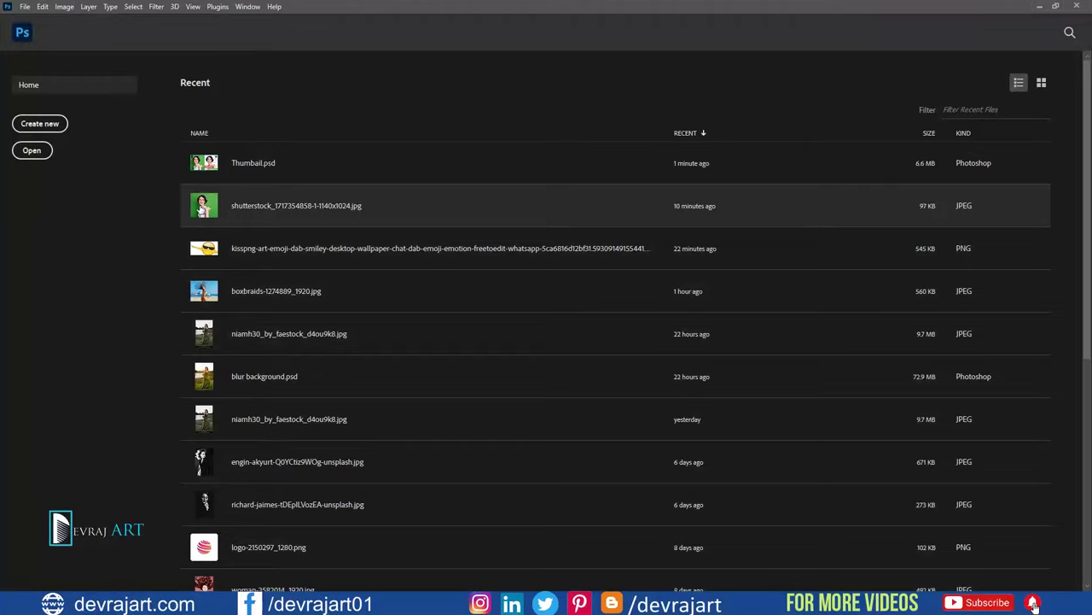
left_click(203, 209)
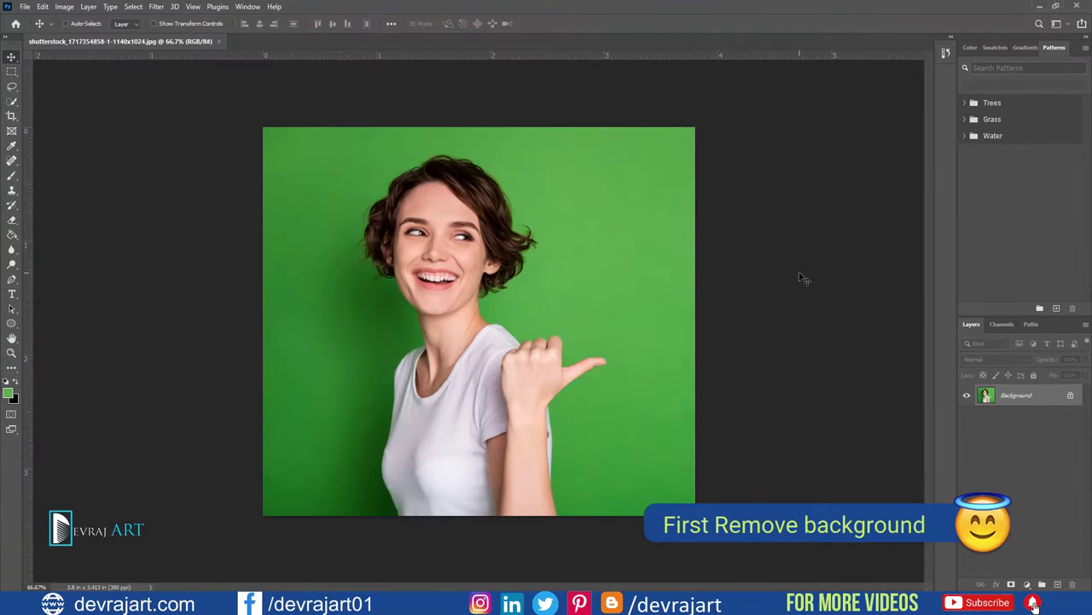
key("ctrl+0")
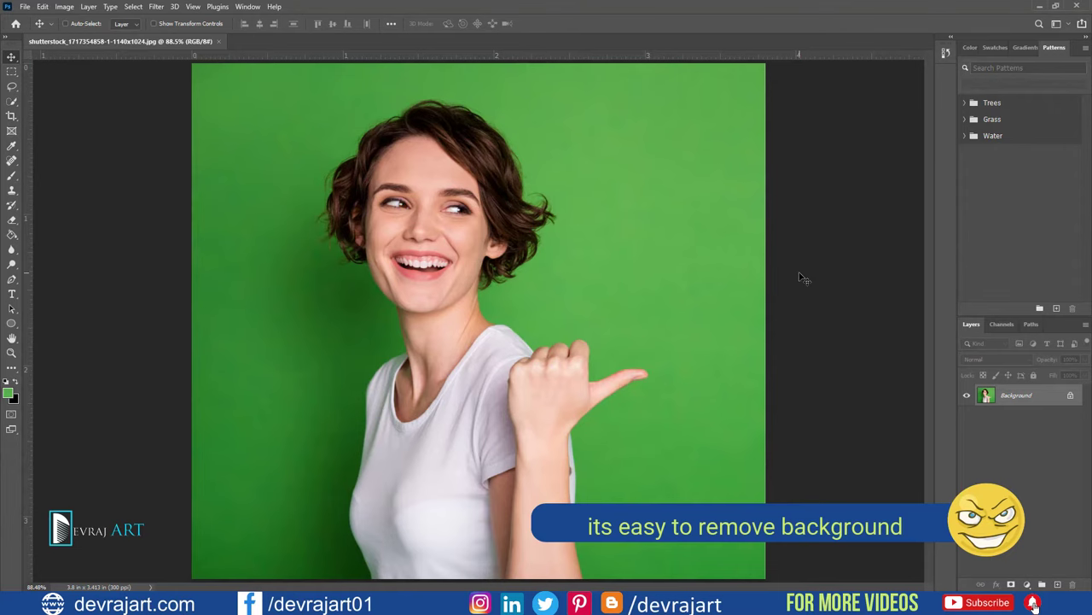
left_click(134, 7)
In Select and Mask, use Select Subject and Refine Hair, then output a masked new layer
left_click(173, 166)
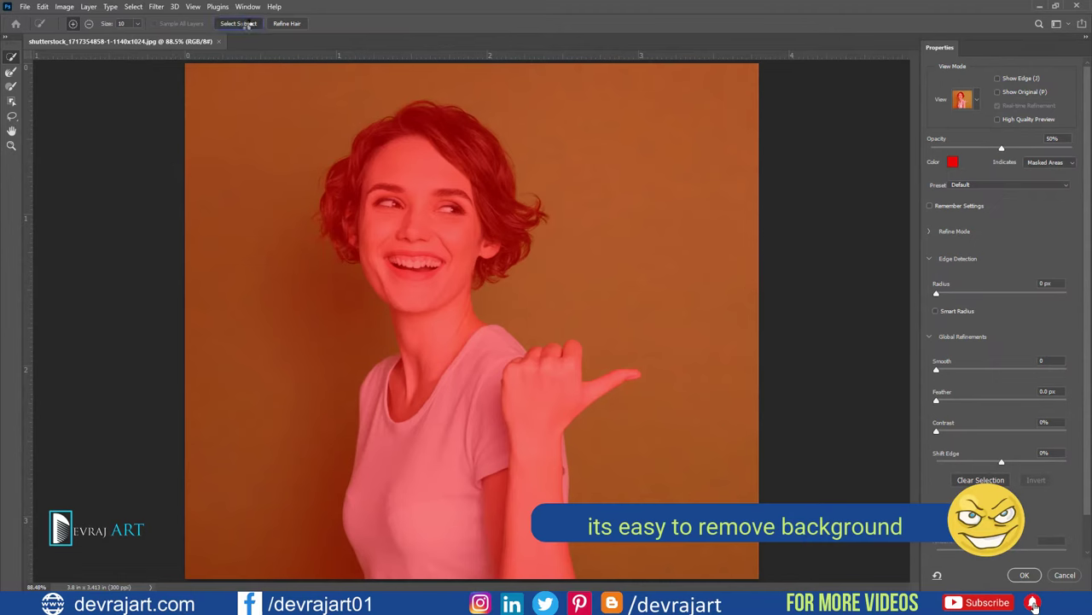
left_click(246, 24)
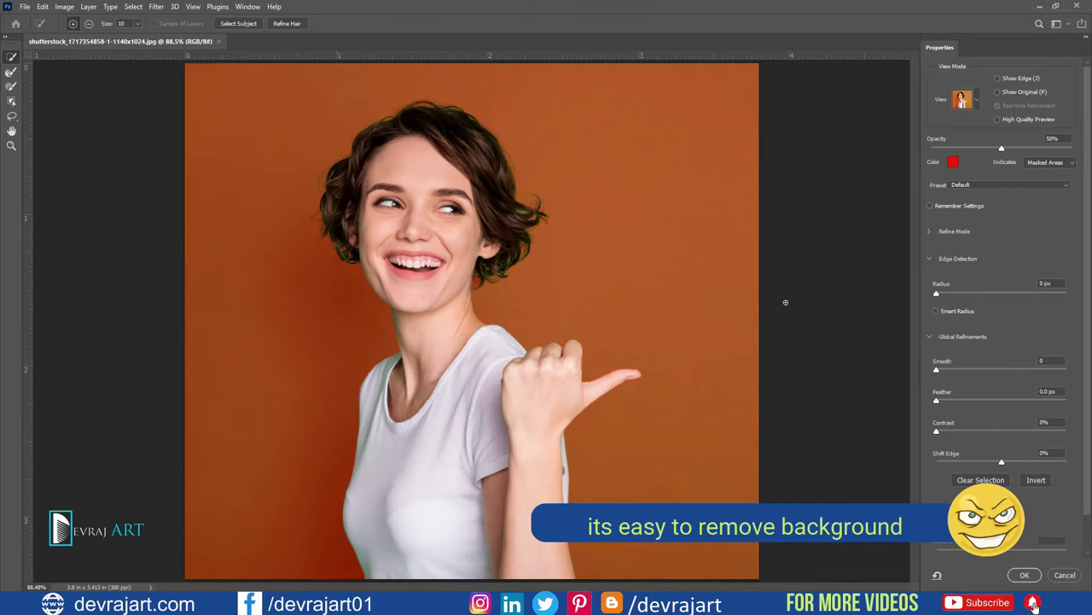
scroll(1011, 432, "down", 2)
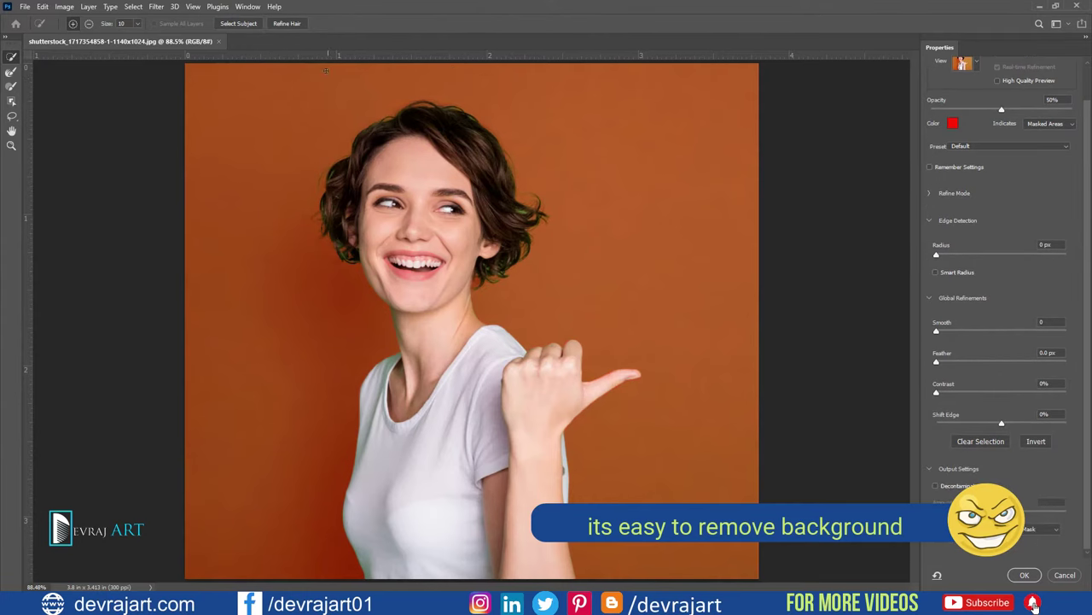
left_click(290, 23)
left_click(1026, 575)
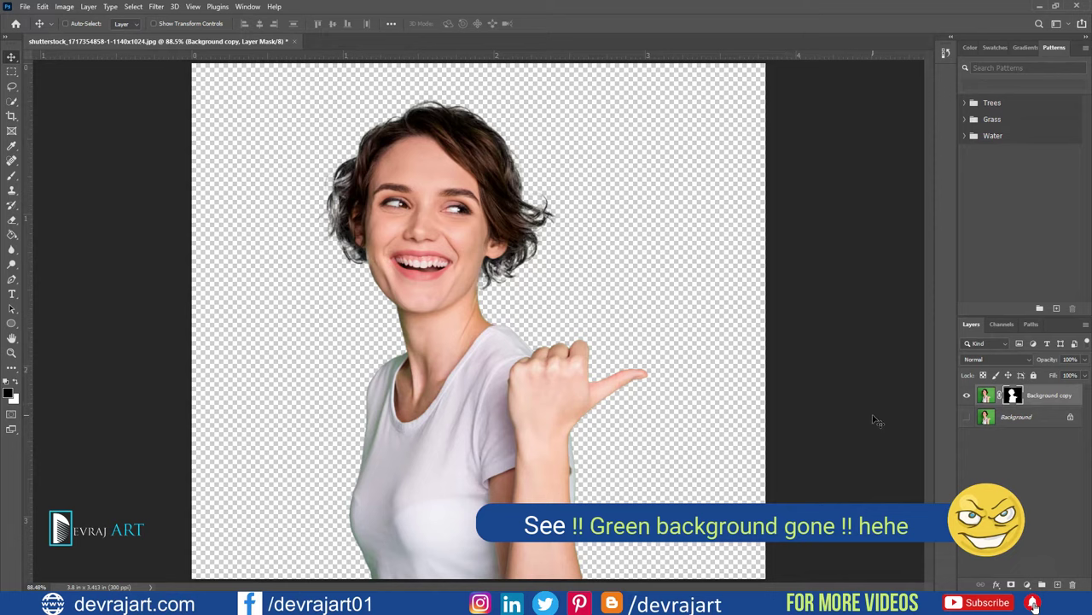
Add a white (ffffff) Solid Color fill layer above the Background, beneath the cut-out
left_click(1003, 418)
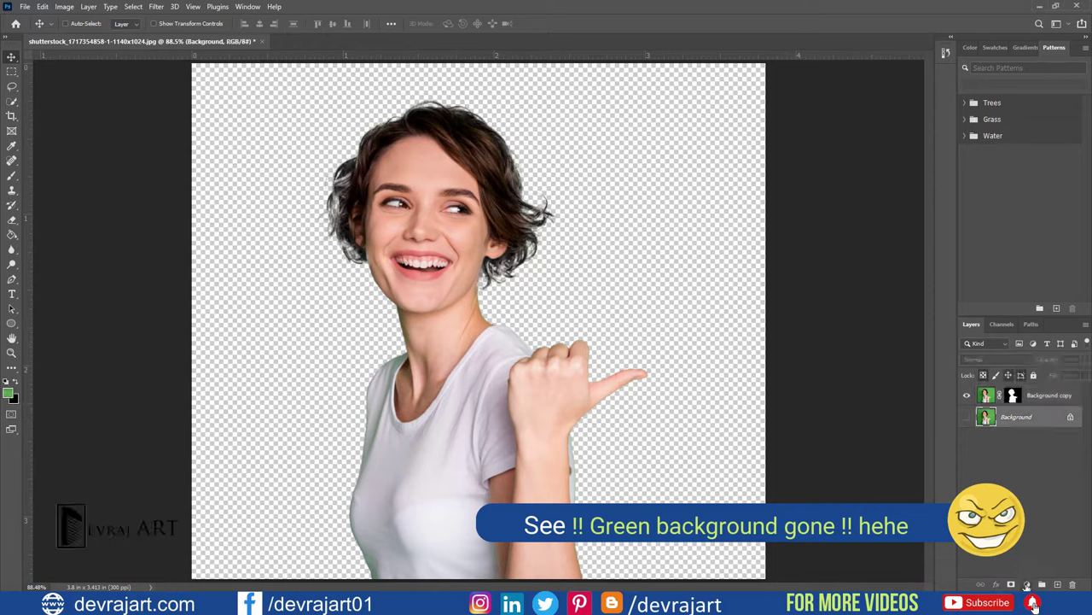
left_click(1026, 584)
left_click(1036, 386)
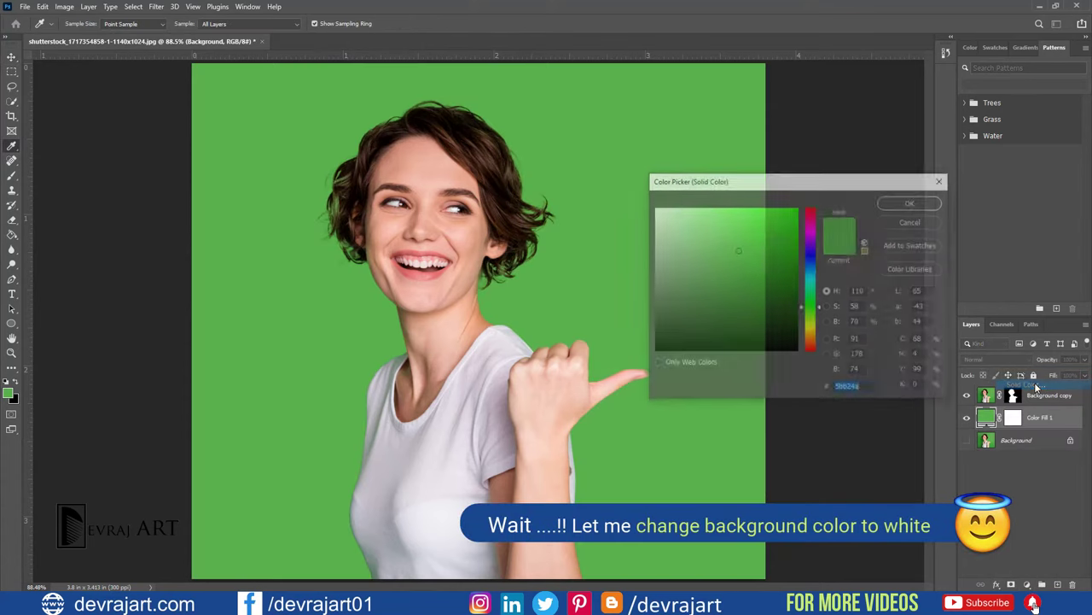
left_click_drag(682, 227, 239, 159)
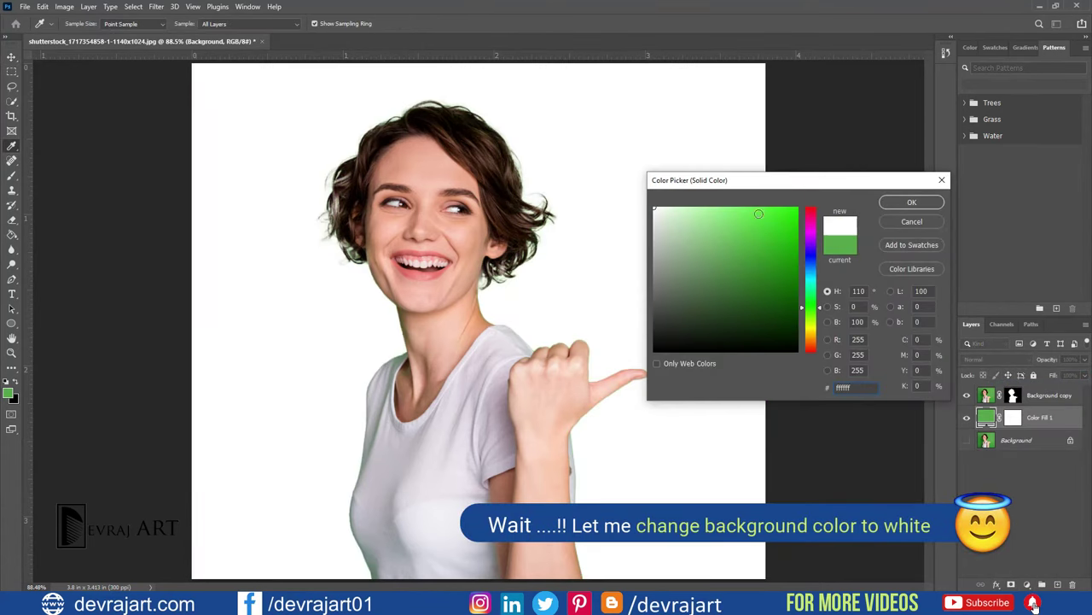
left_click(900, 202)
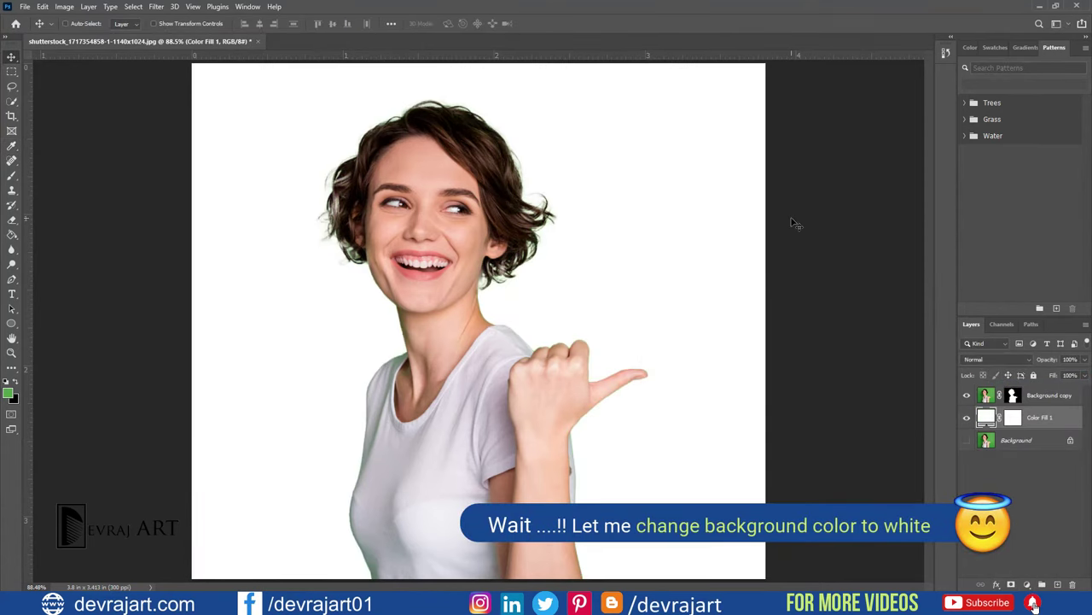
Zoom in on the woman's face and right-side hair, then fit the image back on screen
left_click(11, 353)
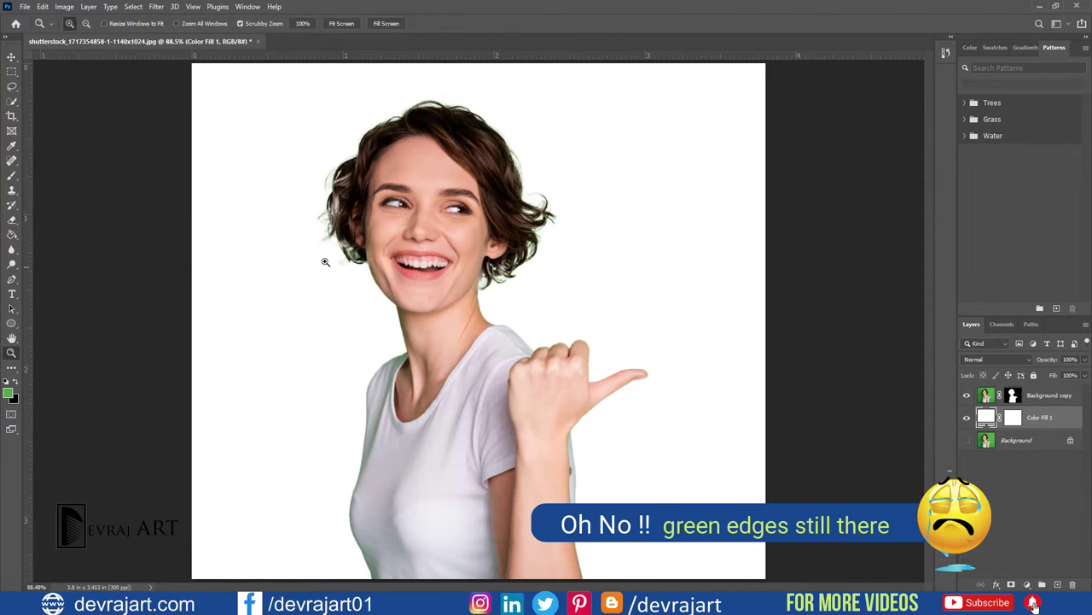
left_click(460, 223)
scroll(465, 224, "up", 1)
scroll(486, 227, "up", 2)
scroll(500, 229, "up", 1)
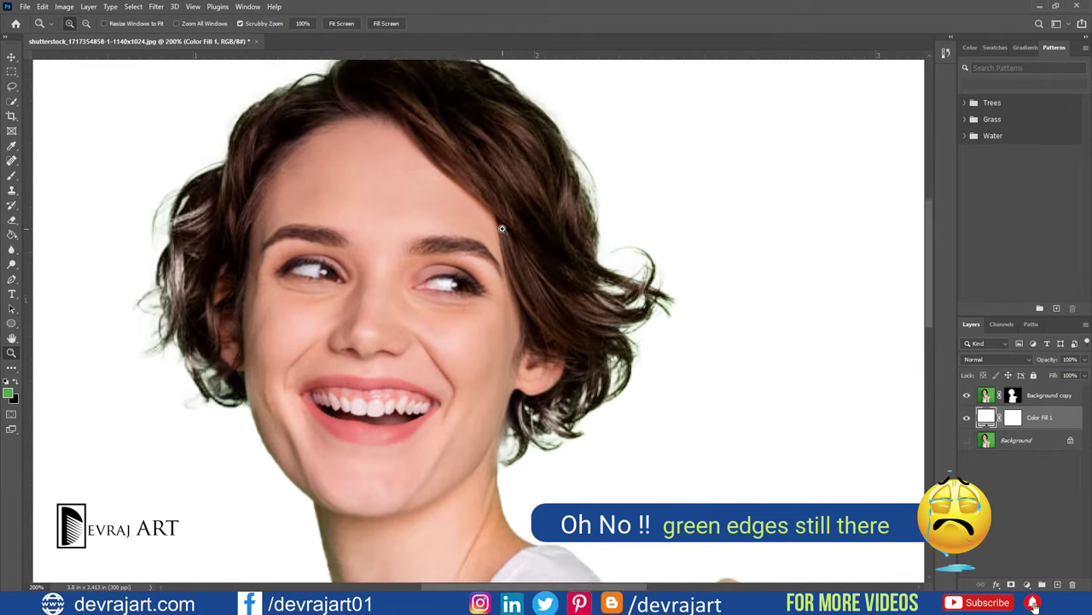
scroll(502, 229, "up", 2)
left_click(626, 389)
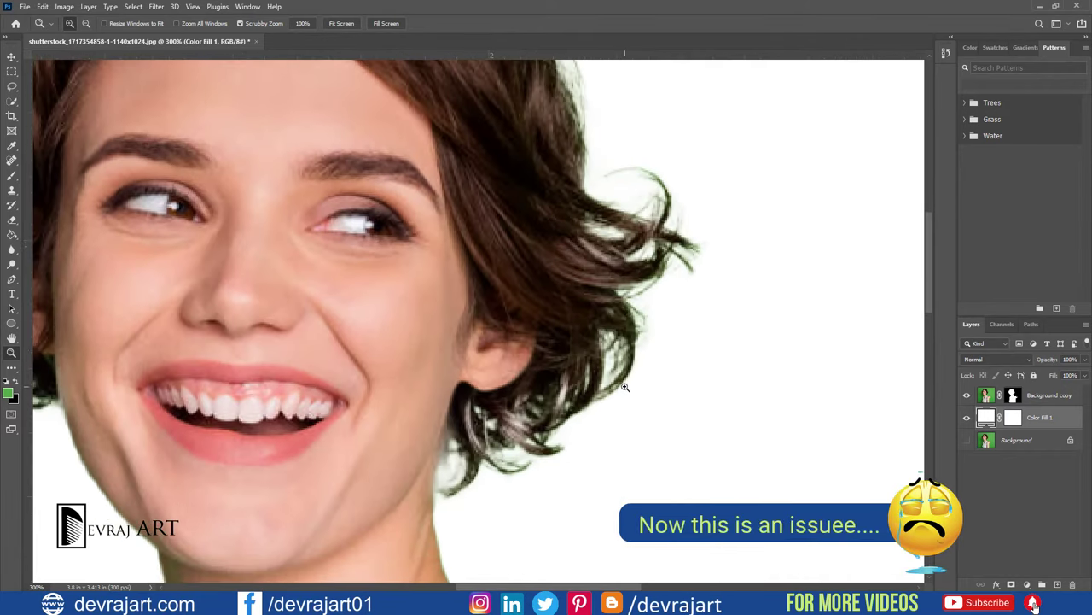
right_click(625, 388)
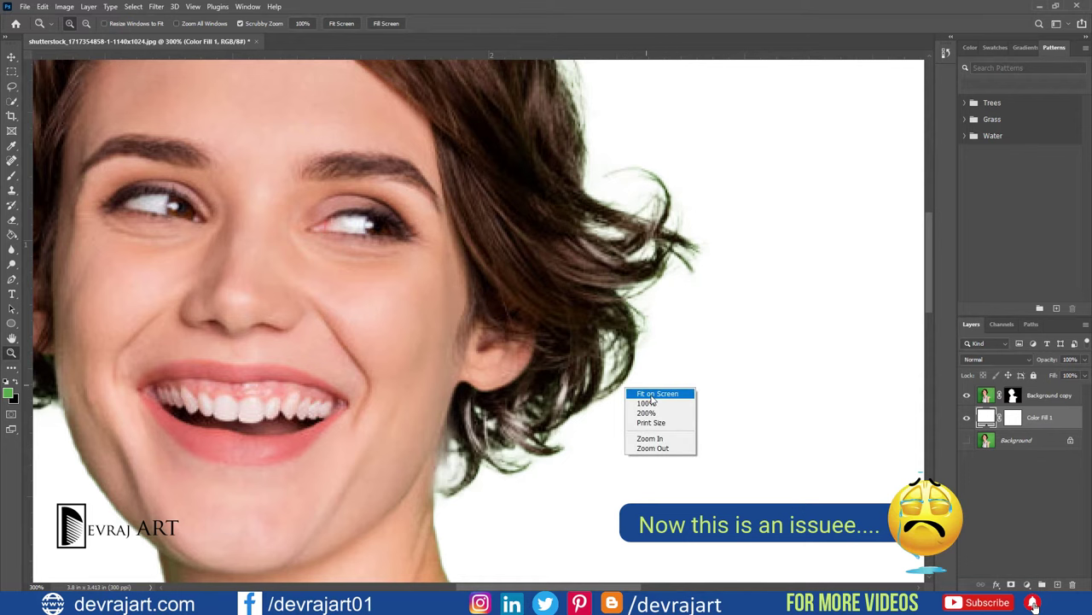
left_click(653, 400)
Zoom and pan over the hair edges to inspect the fringe, then select Background copy
left_click(534, 233)
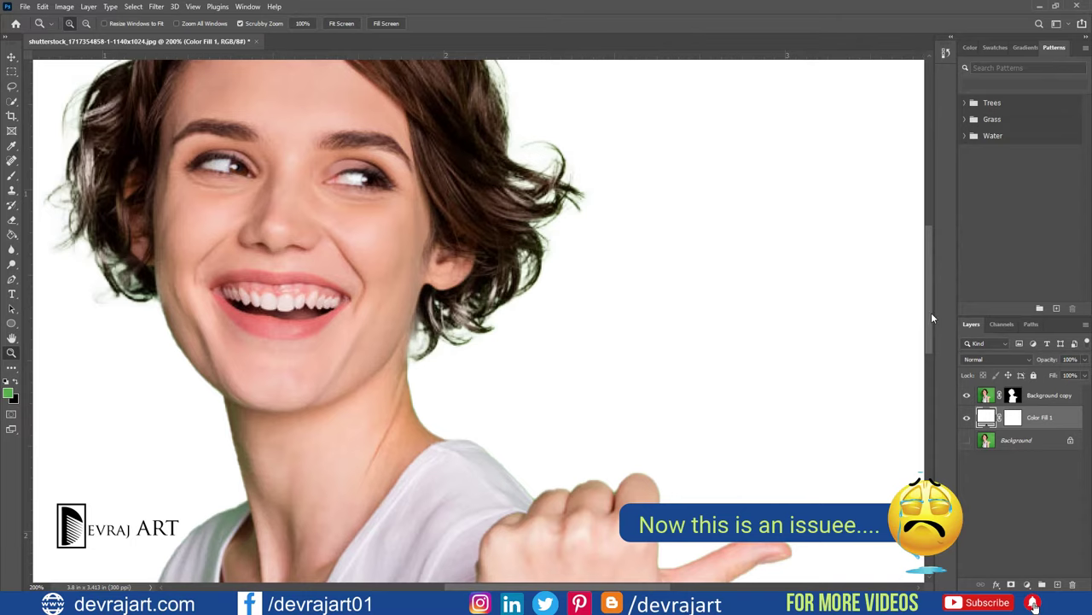
left_click_drag(932, 313, 932, 287)
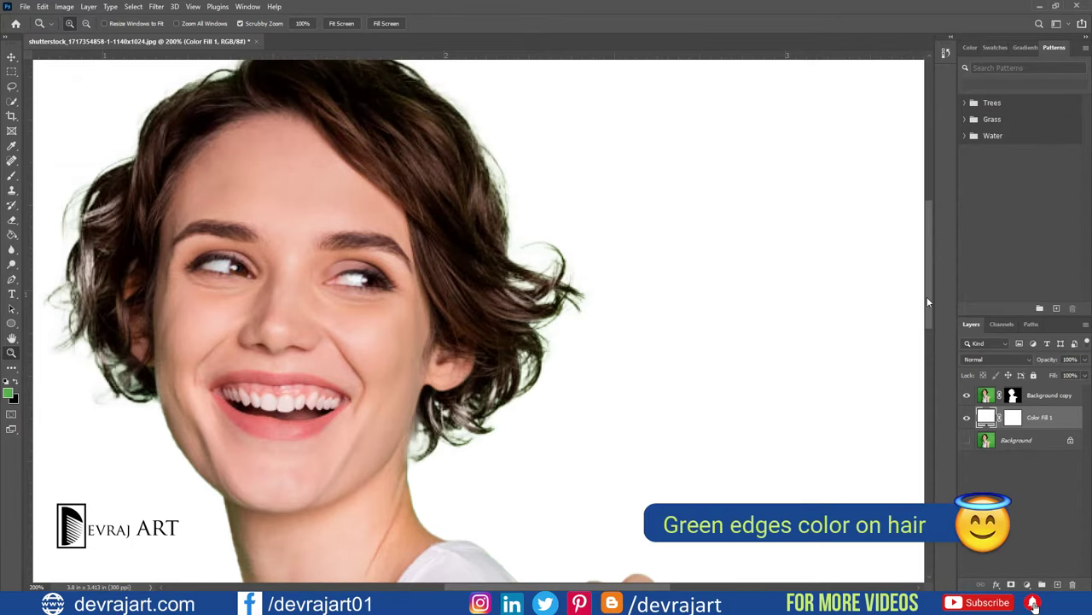
scroll(702, 357, "up", 1)
left_click_drag(563, 587, 580, 587)
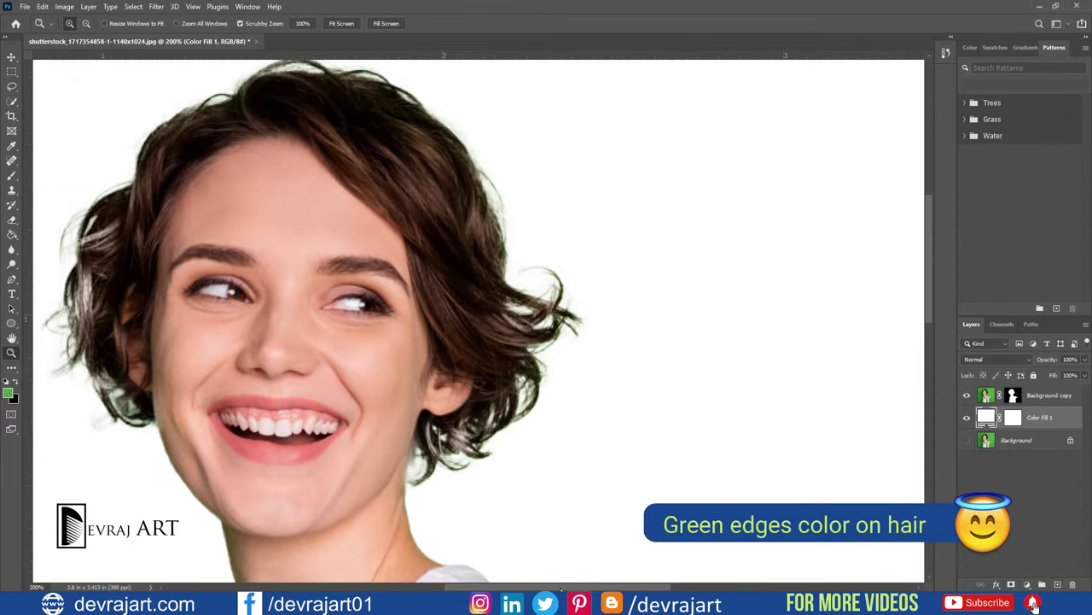
left_click(11, 57)
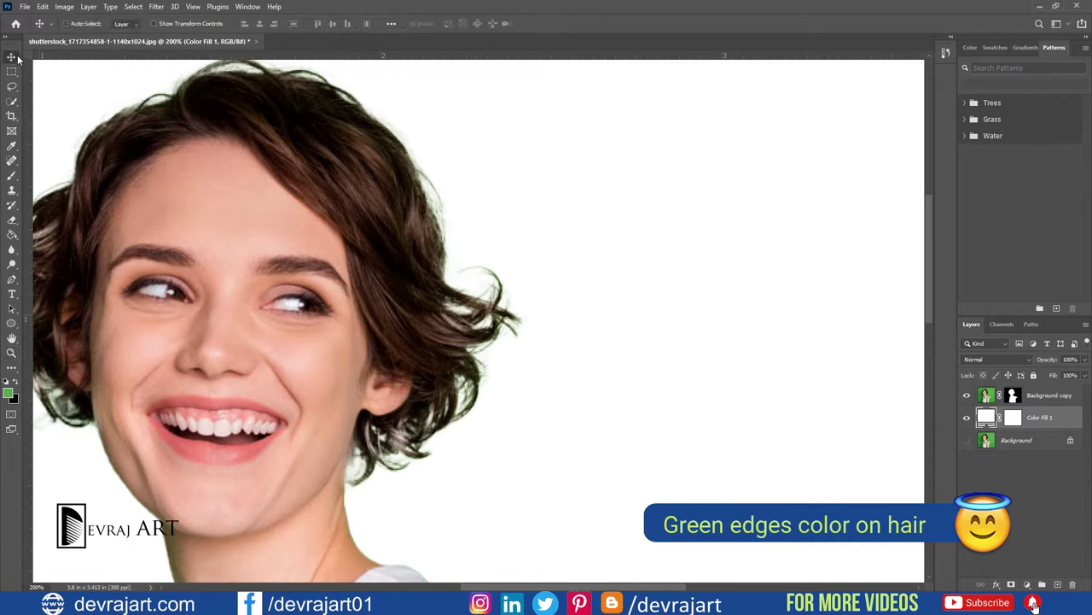
left_click(1031, 399)
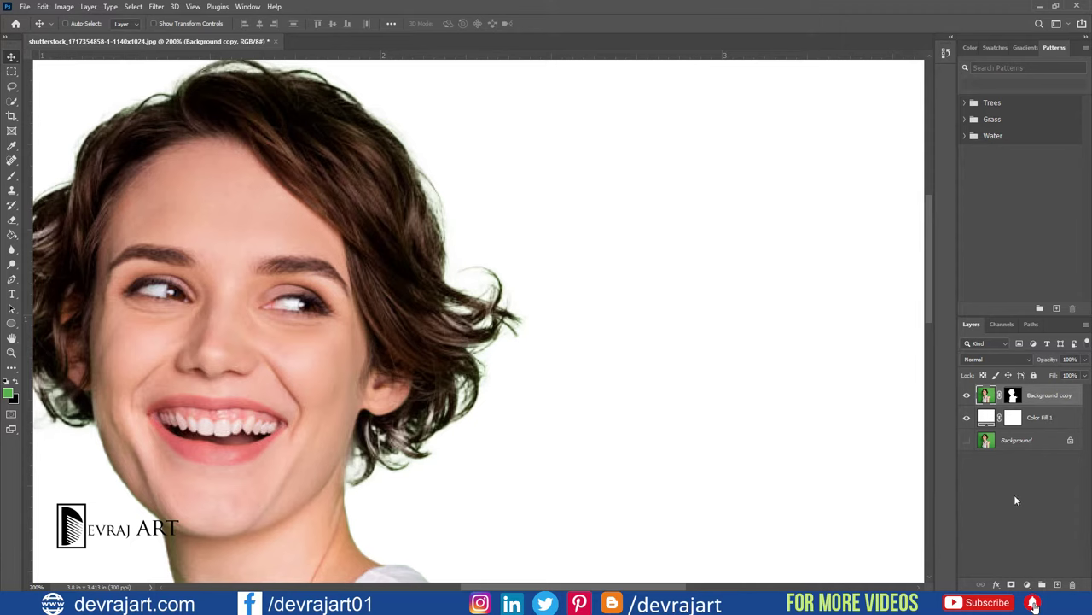
Add a Hue/Saturation adjustment layer and set its colour range to Greens
left_click(1028, 582)
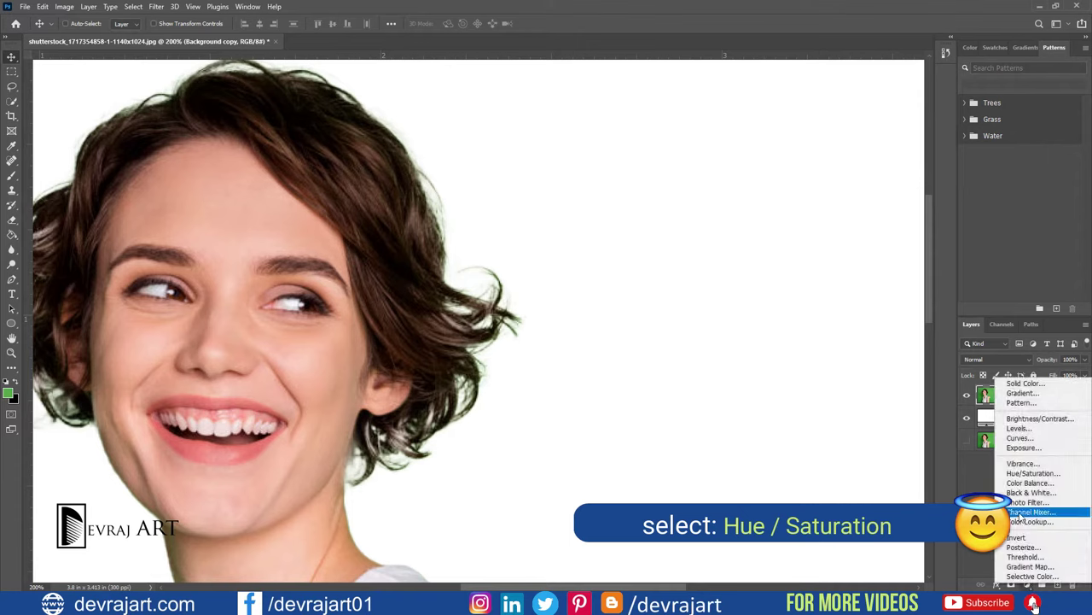
left_click(1029, 472)
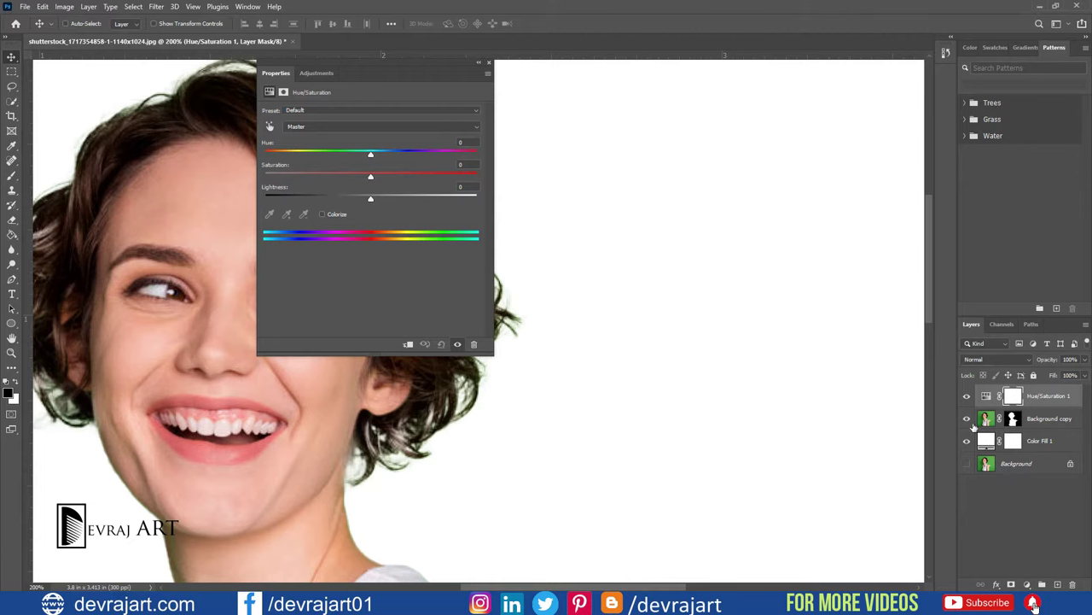
left_click_drag(390, 75, 736, 82)
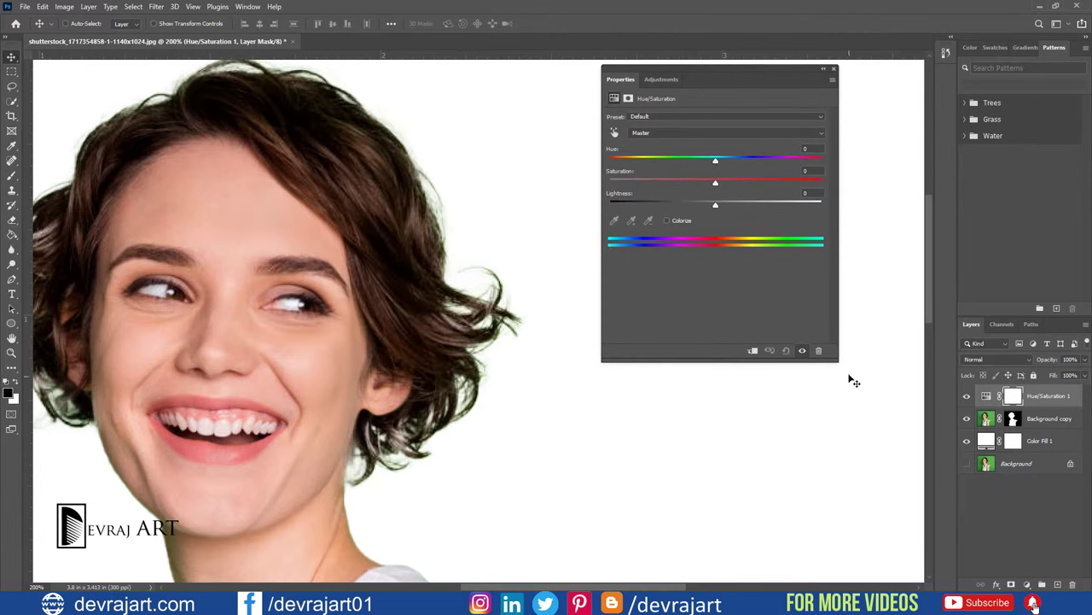
left_click(688, 135)
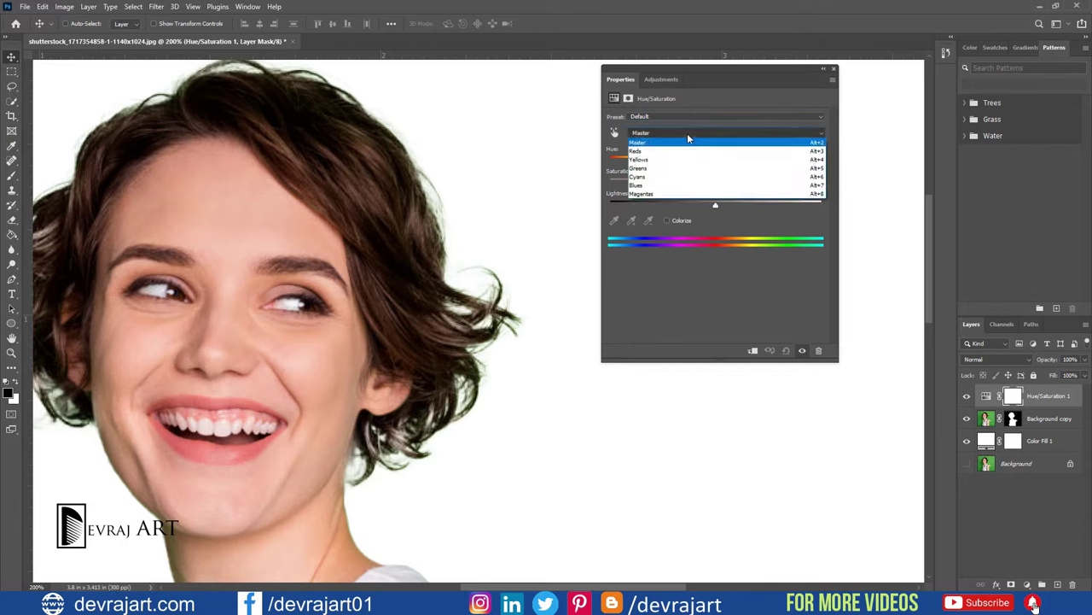
left_click(669, 170)
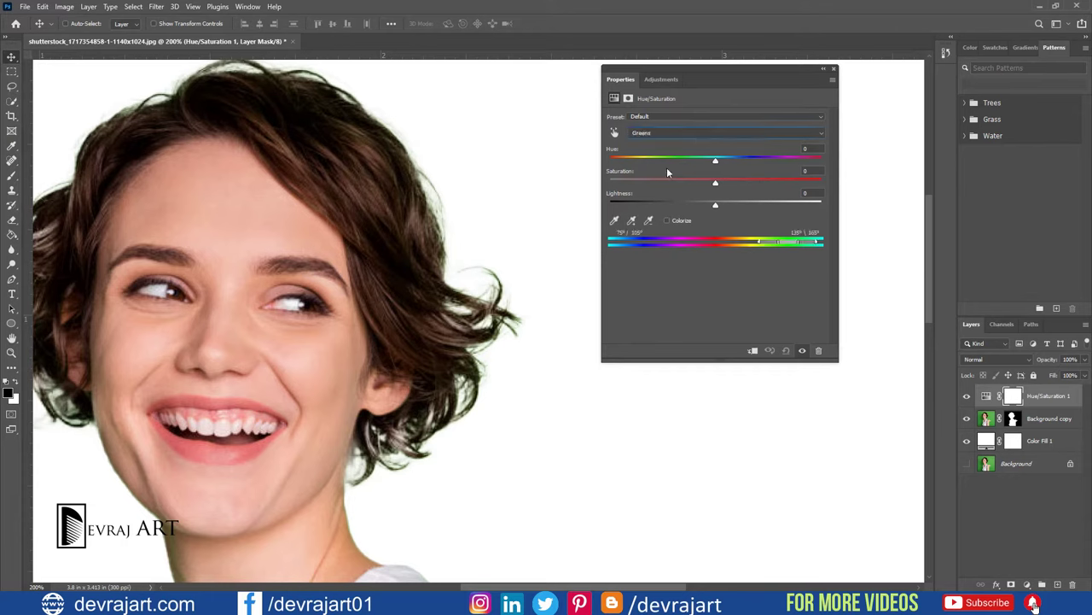
Set the greens' Hue to +180 and Saturation to +100, then adjust the range sliders
left_click_drag(715, 161, 821, 162)
left_click_drag(717, 185, 832, 181)
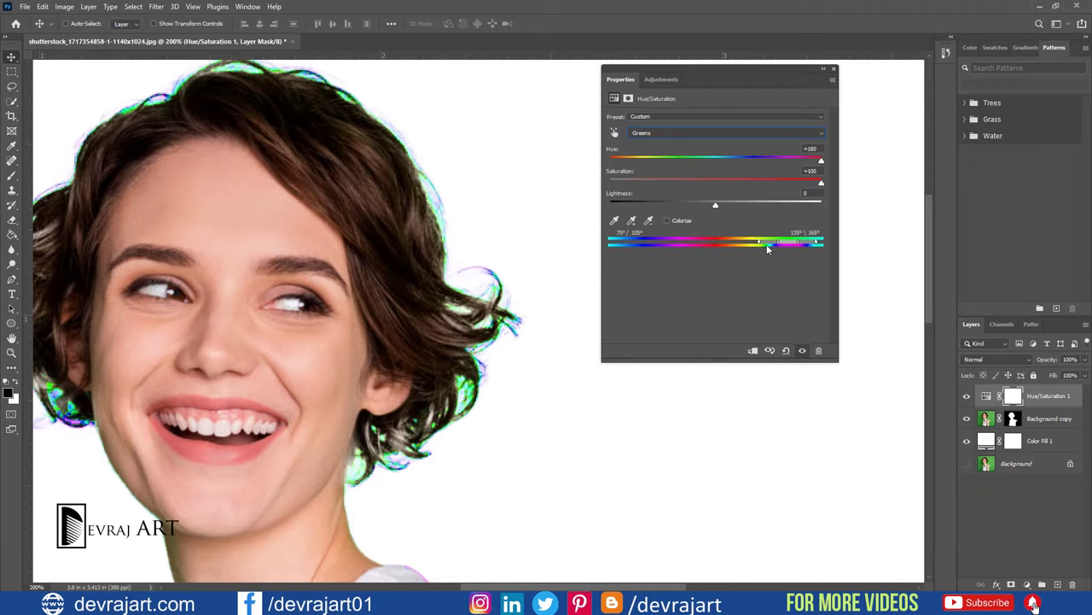
left_click_drag(780, 246, 775, 246)
left_click_drag(800, 246, 796, 246)
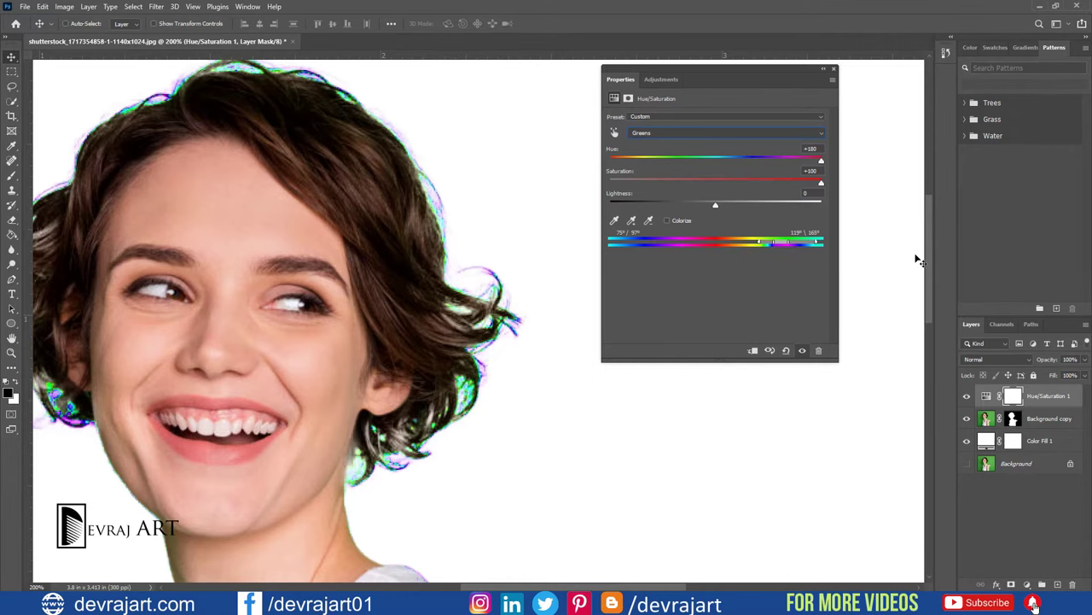
Zoom and pan onto the hair, then narrow the green range around the fringe
scroll(905, 285, "up", 1)
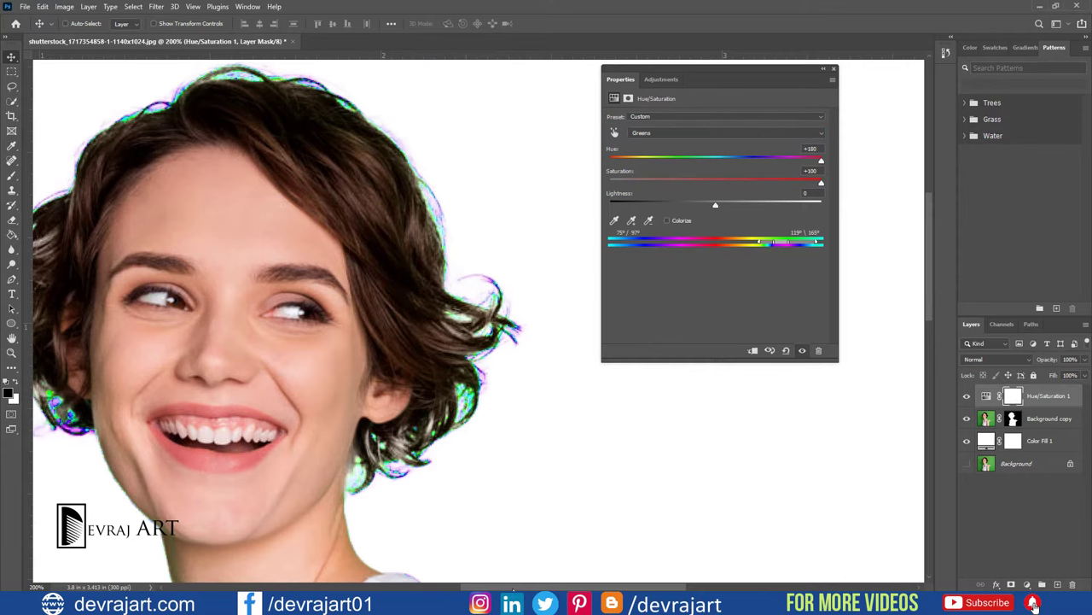
left_click_drag(517, 587, 488, 587)
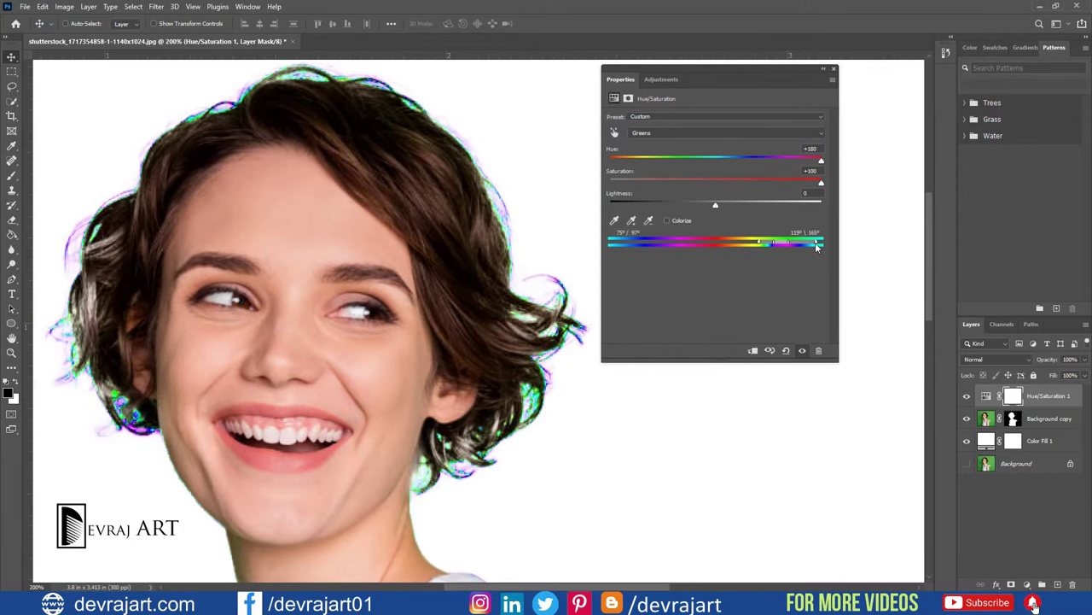
mouse_move(816, 246)
left_mouse_down()
mouse_move(796, 247)
mouse_move(808, 249)
left_mouse_up()
left_click_drag(790, 245, 785, 246)
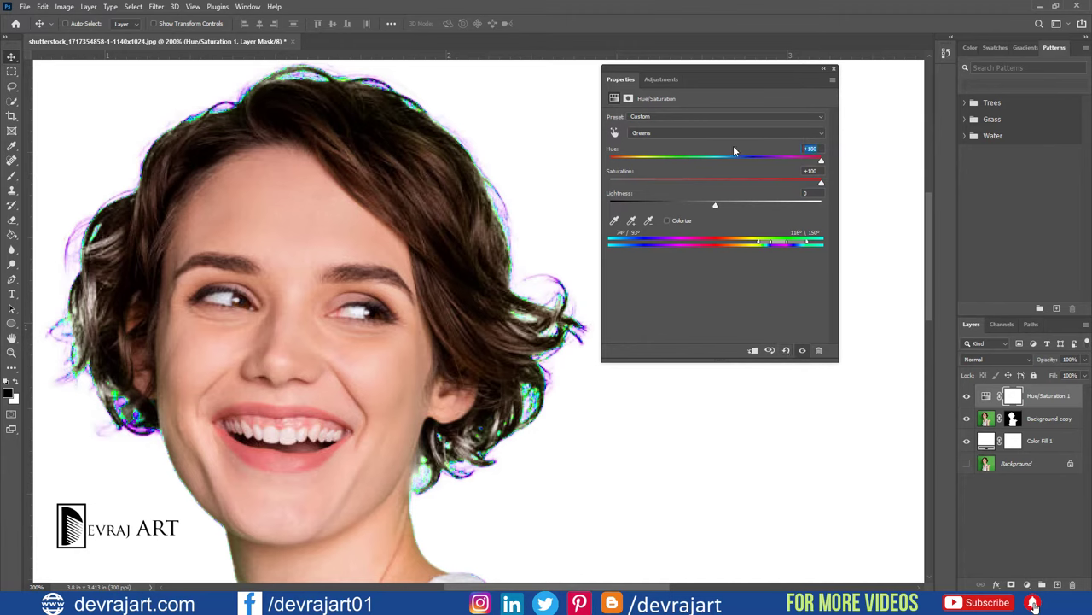
Reset greens Hue and Saturation to 0, then lower Hue, Saturation to -100 and Lightness to -90
type("0")
key("Tab")
type("0")
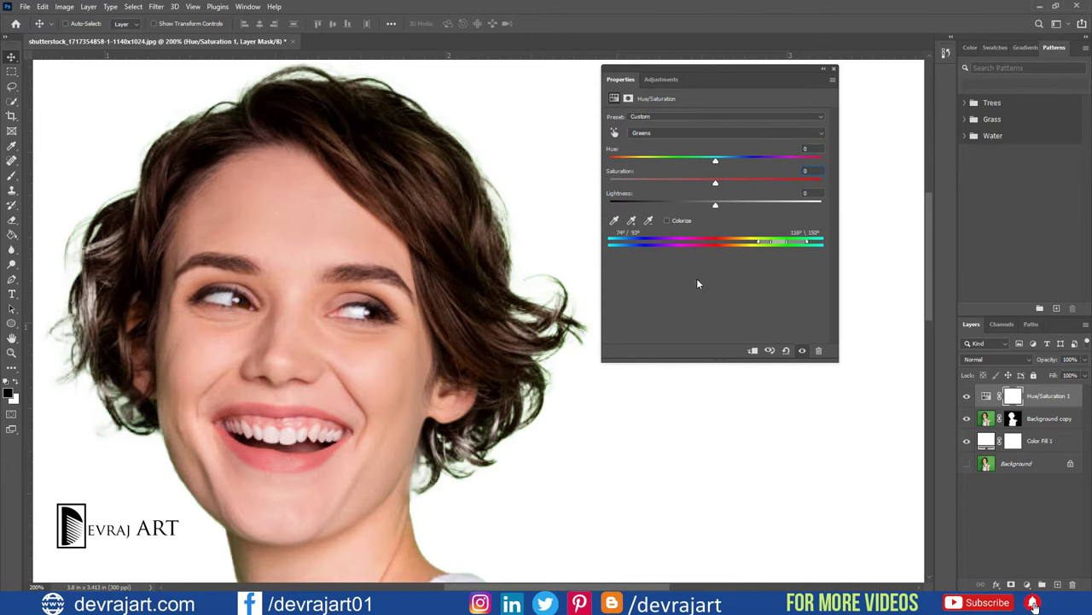
type("+1")
left_click_drag(716, 162, 611, 163)
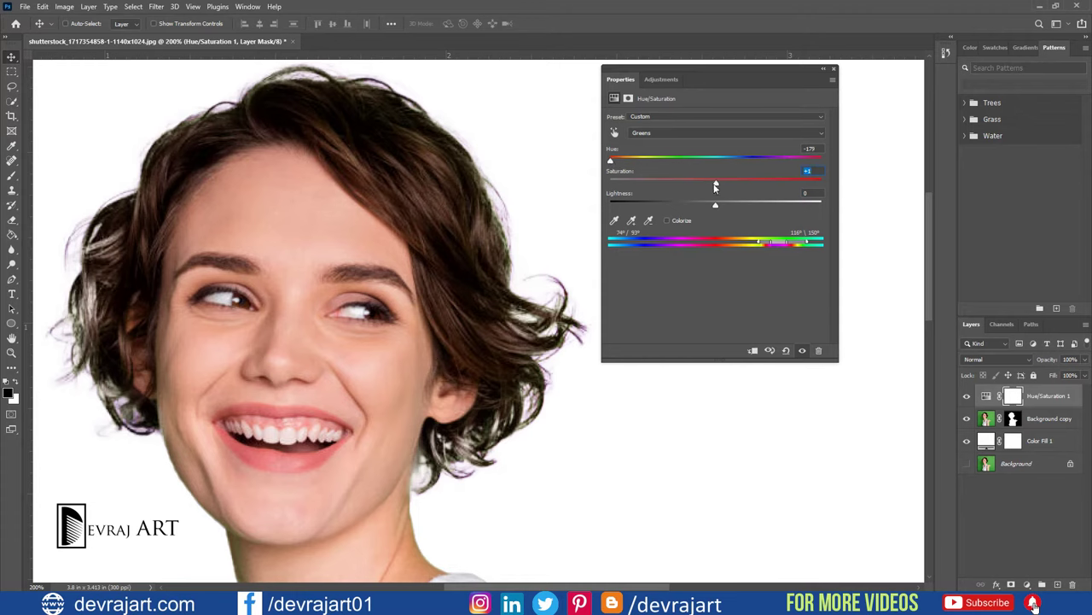
left_click_drag(715, 186, 601, 189)
mouse_move(715, 207)
left_mouse_down()
mouse_move(620, 211)
mouse_move(627, 187)
left_mouse_up()
Set the greens' Hue to -177 and retune the green range, with its top at 148°
left_click_drag(639, 163, 611, 162)
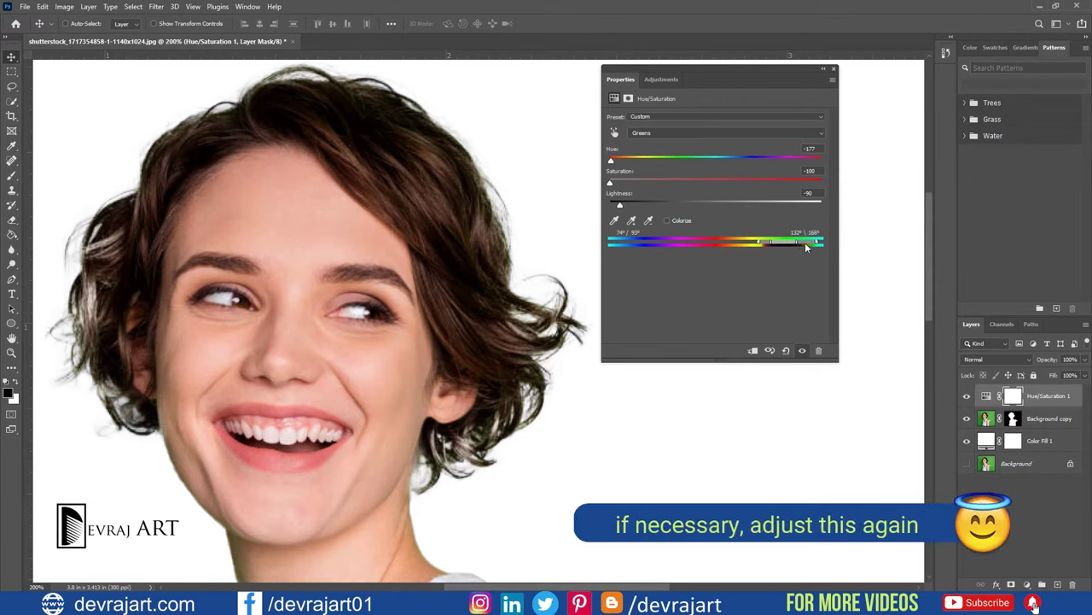
left_click_drag(816, 245, 779, 246)
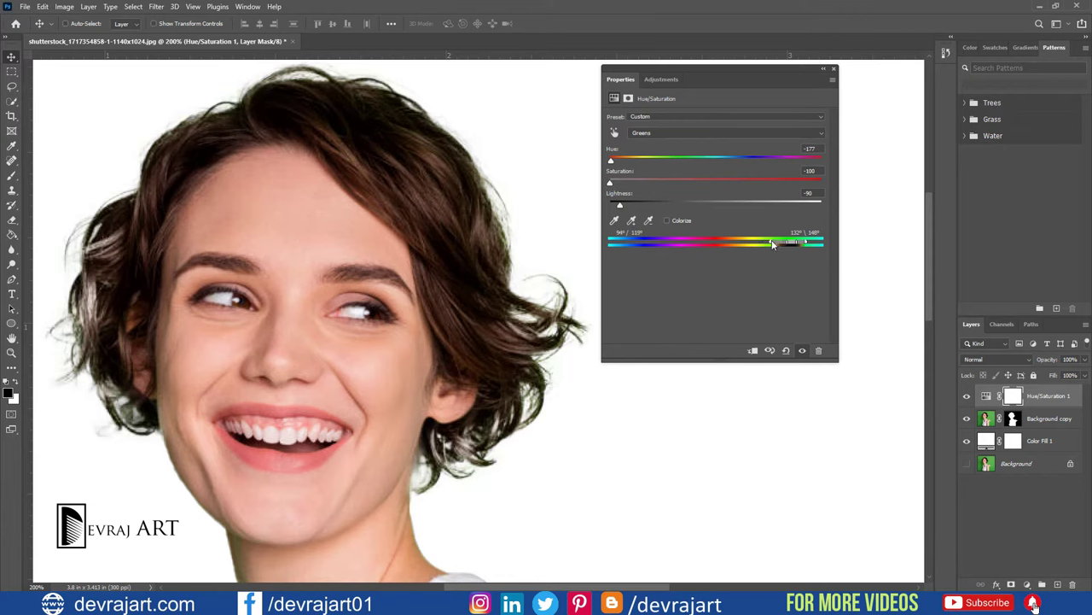
left_click_drag(758, 241, 735, 244)
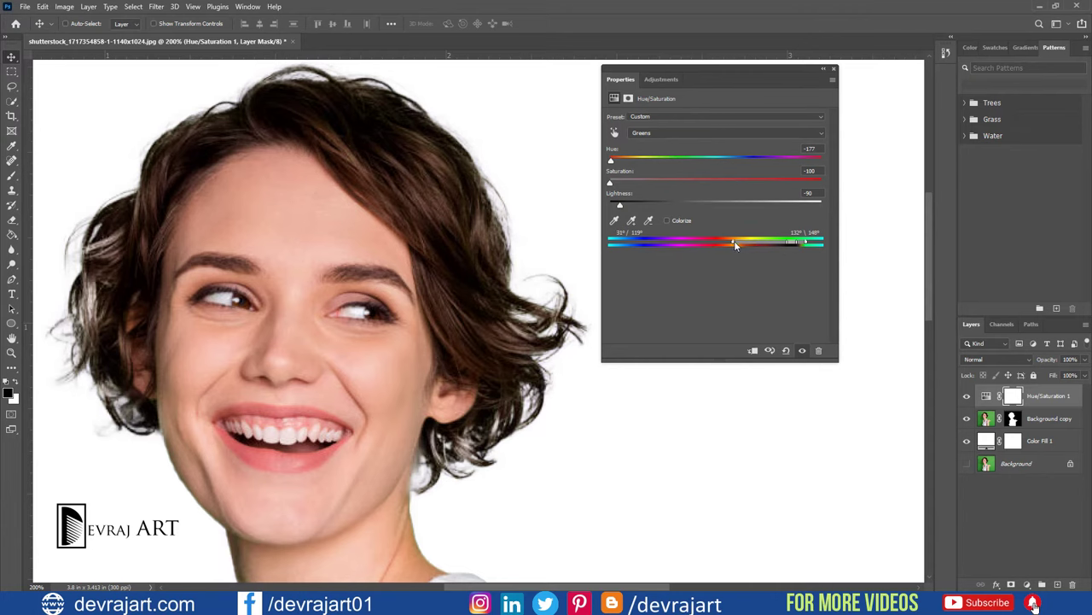
left_click_drag(736, 244, 742, 244)
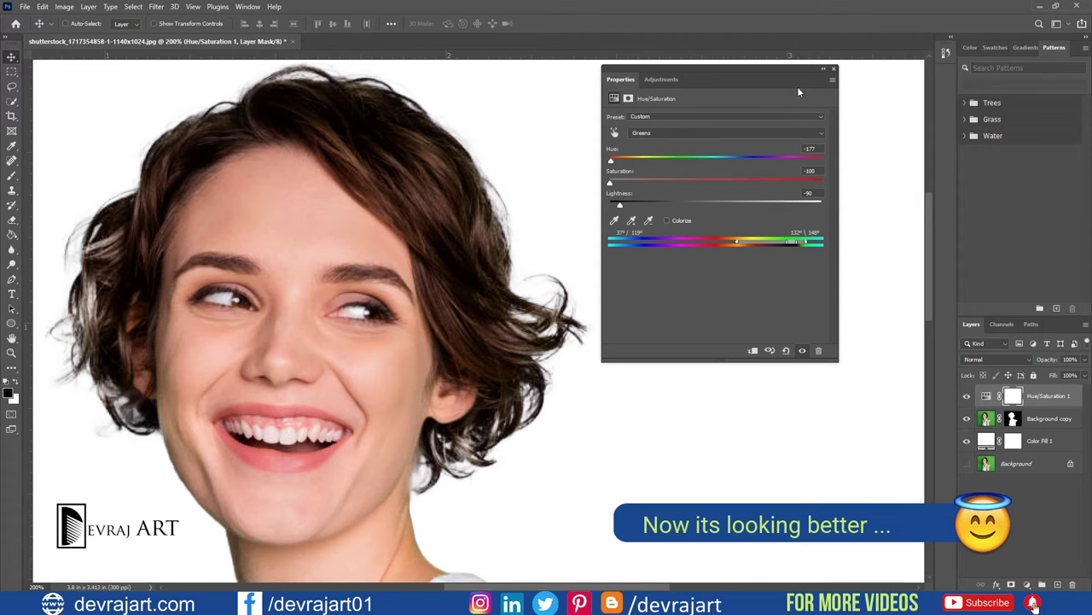
left_click(835, 70)
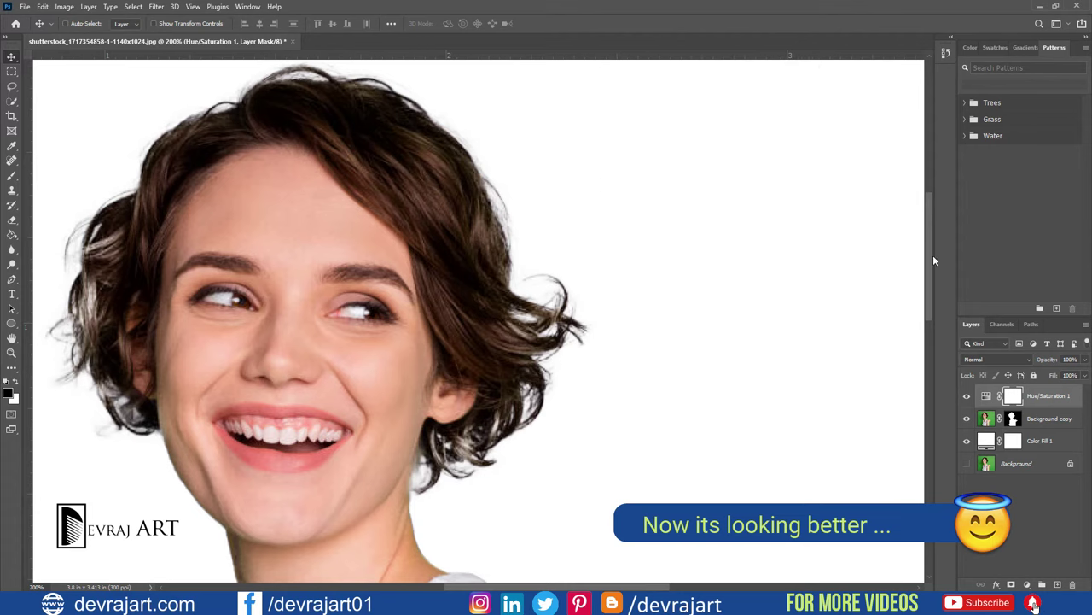
right_click(1043, 397)
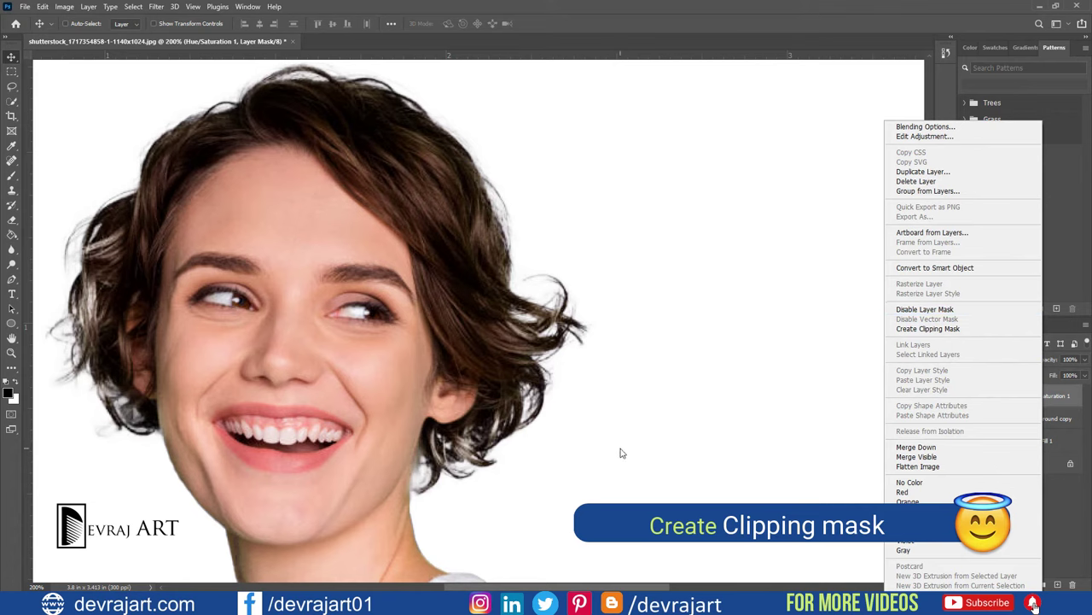
left_click(899, 331)
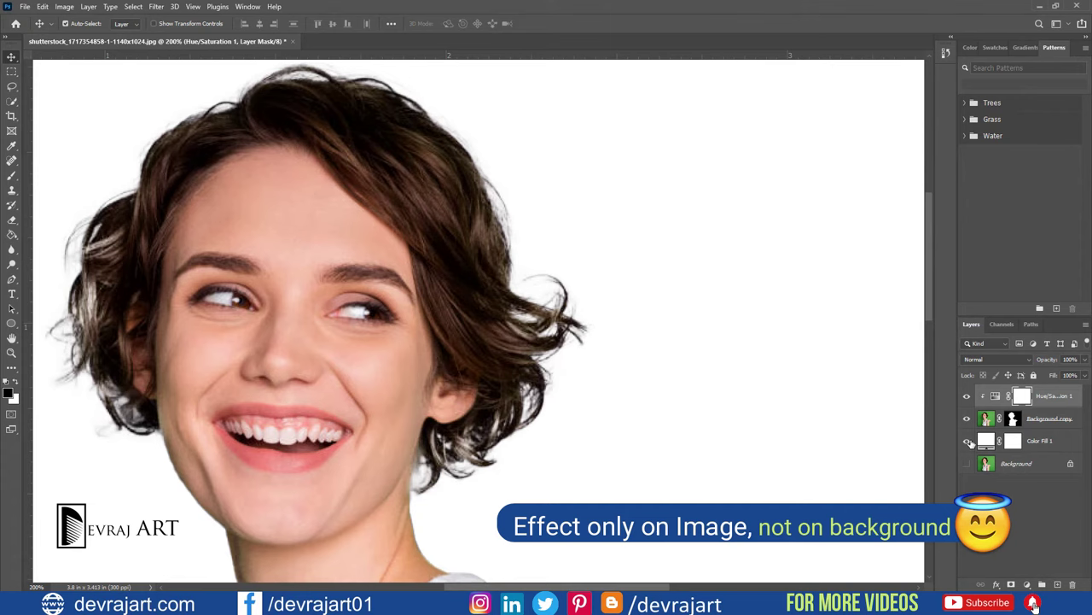
key("ctrl+minus")
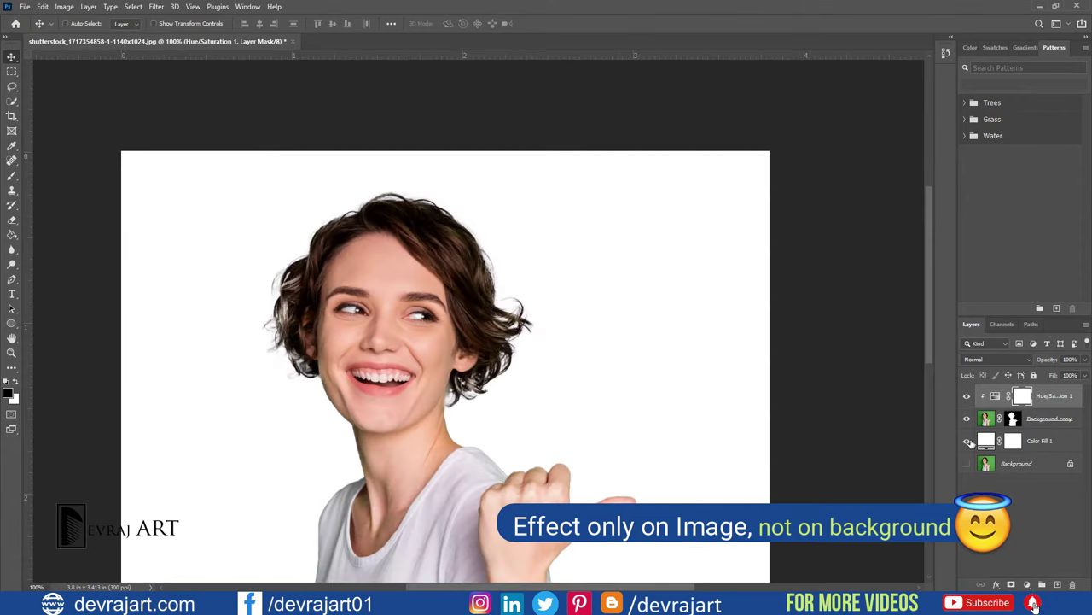
key("ctrl+plus")
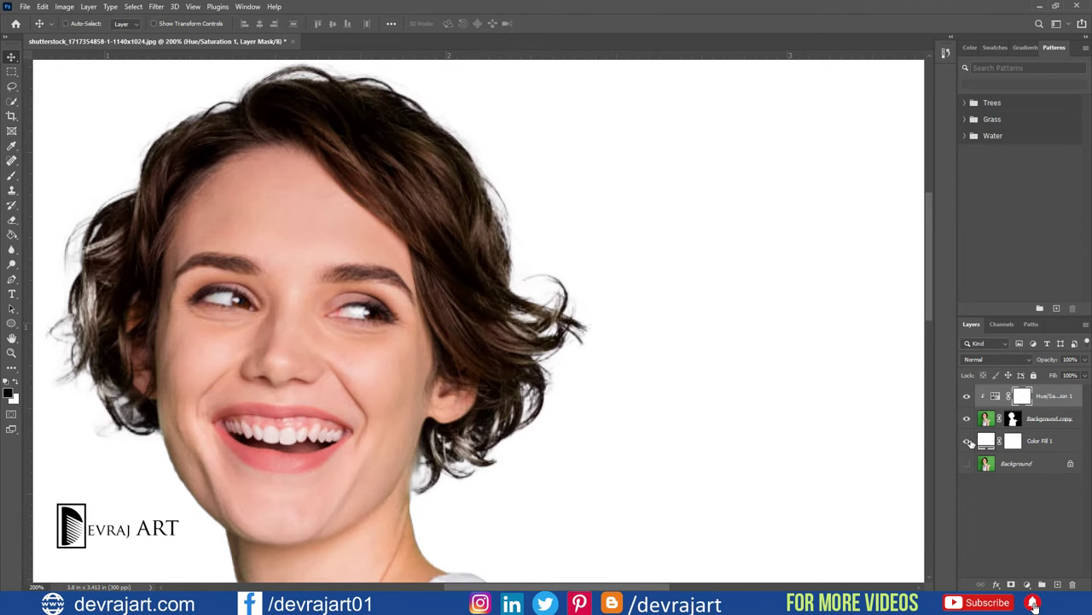
key("ctrl+plus")
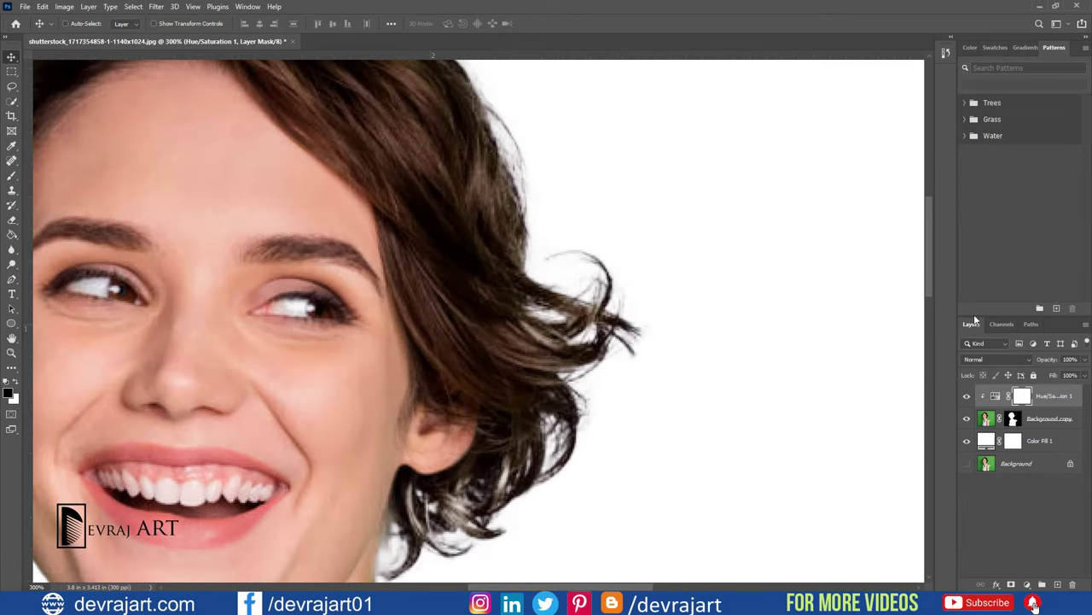
mouse_move(930, 273)
left_mouse_down()
mouse_move(920, 253)
mouse_move(920, 291)
mouse_move(921, 272)
left_mouse_up()
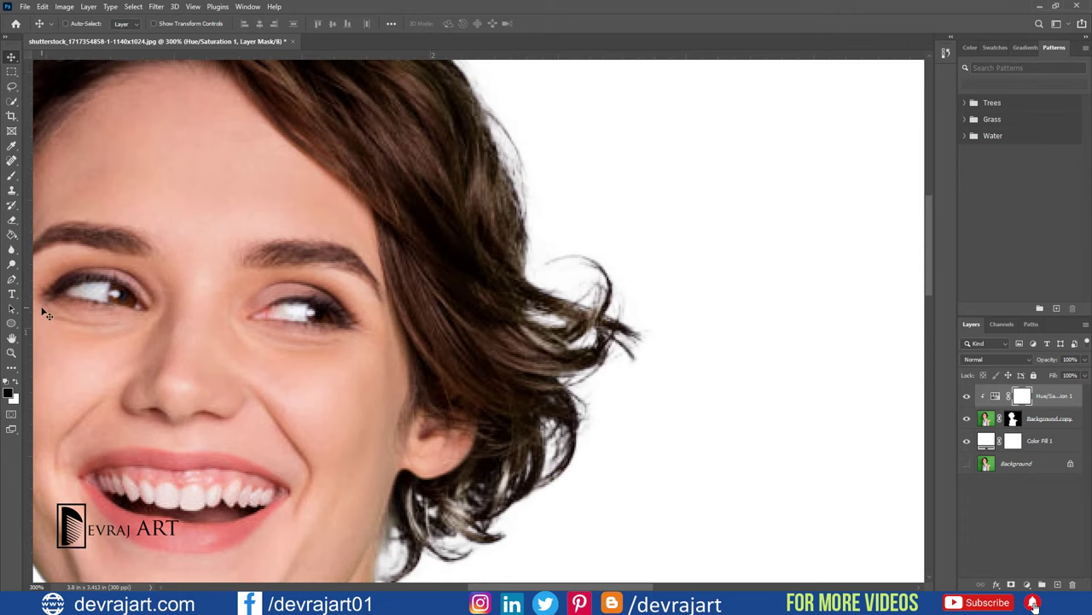
left_click(12, 353)
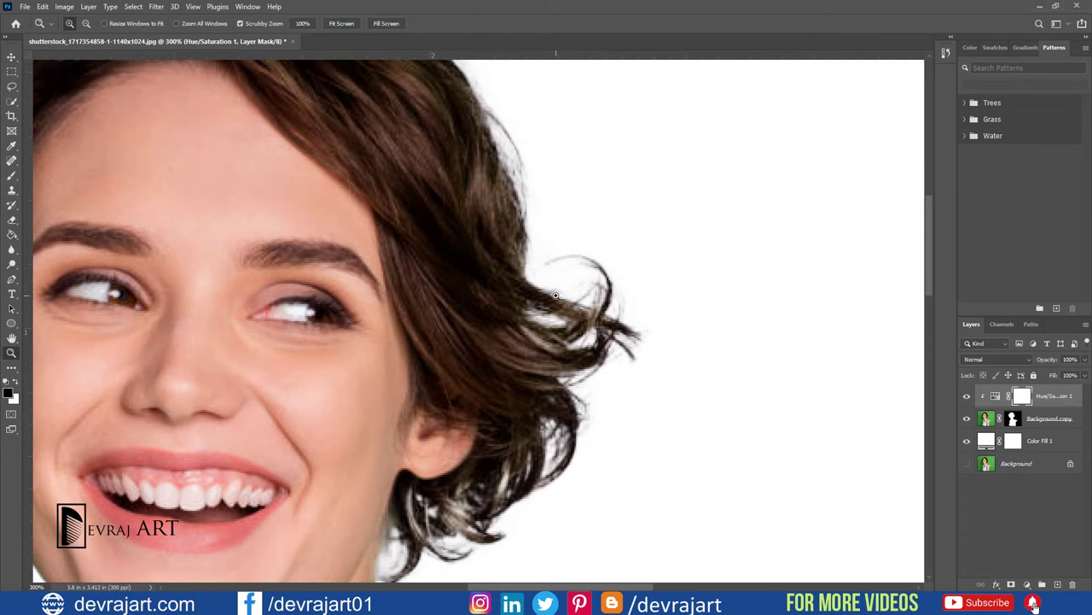
left_click(556, 295)
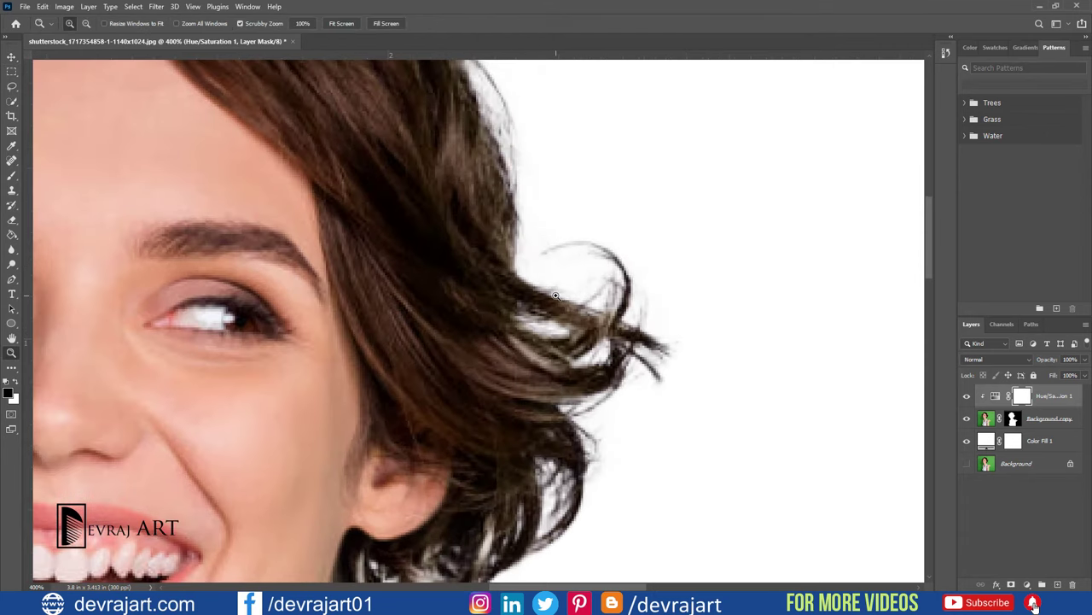
right_click(555, 295)
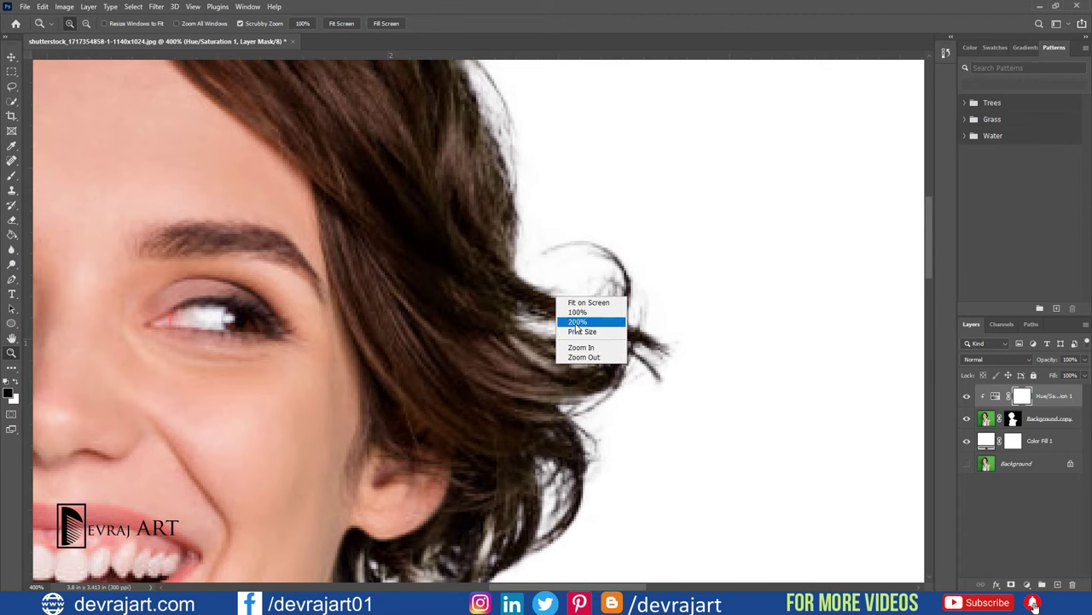
left_click(580, 356)
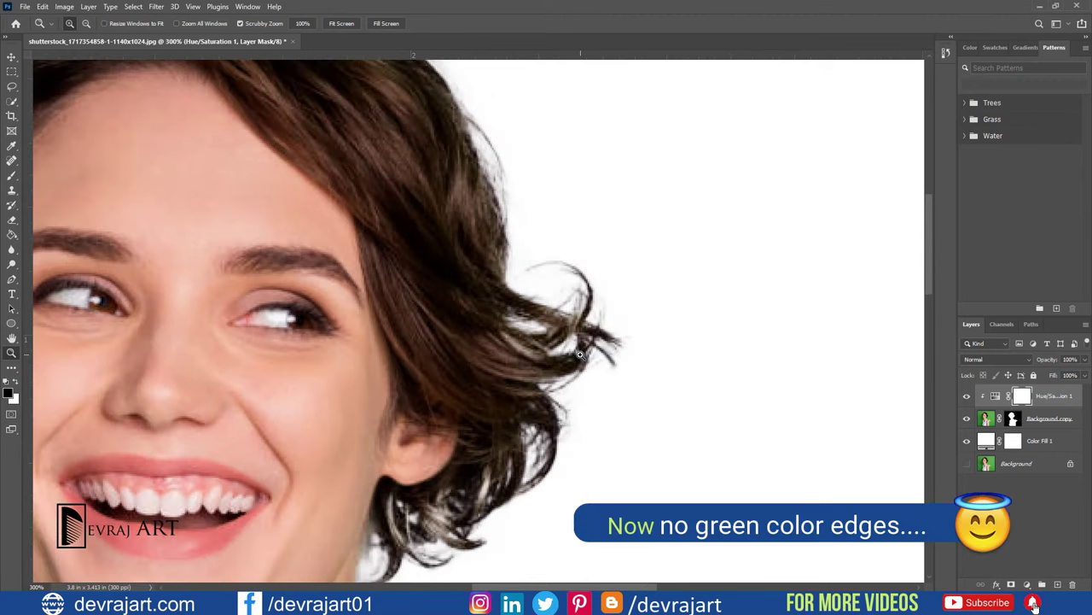
right_click(579, 354)
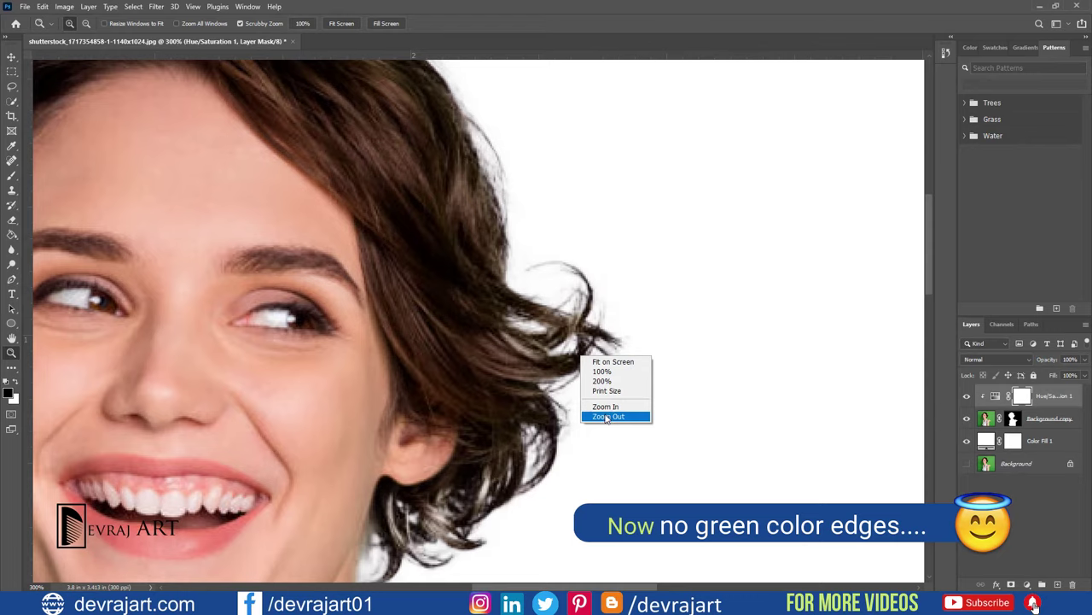
left_click(607, 417)
left_click_drag(566, 585, 527, 583)
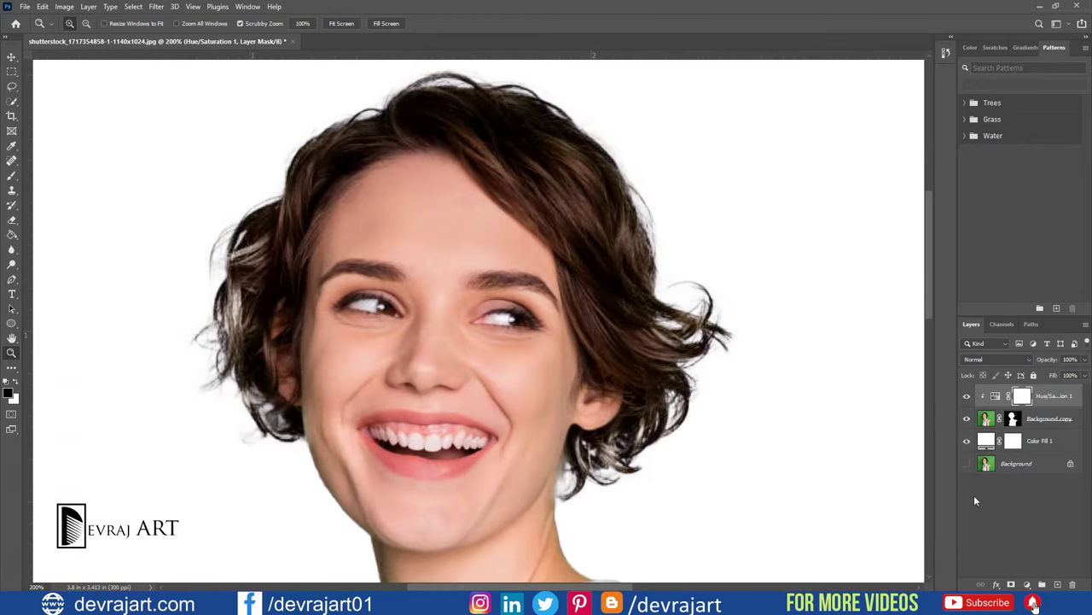
Change the Color Fill 1 colour from white to orange ed9743 and fit the image on screen
left_click(986, 441)
double_click(985, 441)
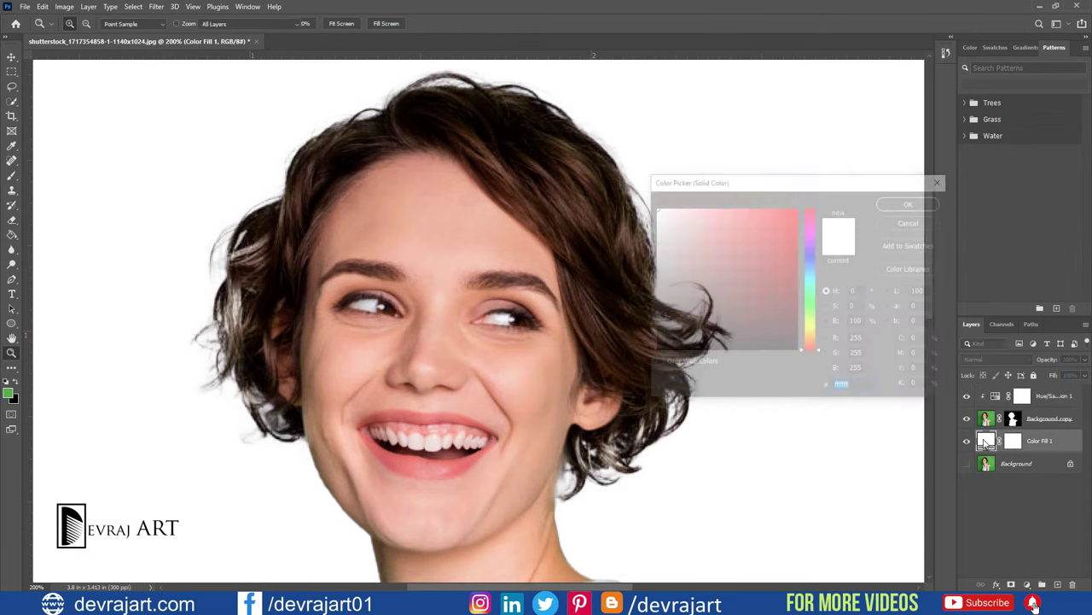
mouse_move(779, 185)
left_mouse_down()
mouse_move(190, 144)
mouse_move(814, 109)
mouse_move(839, 89)
left_mouse_up()
left_click(871, 185)
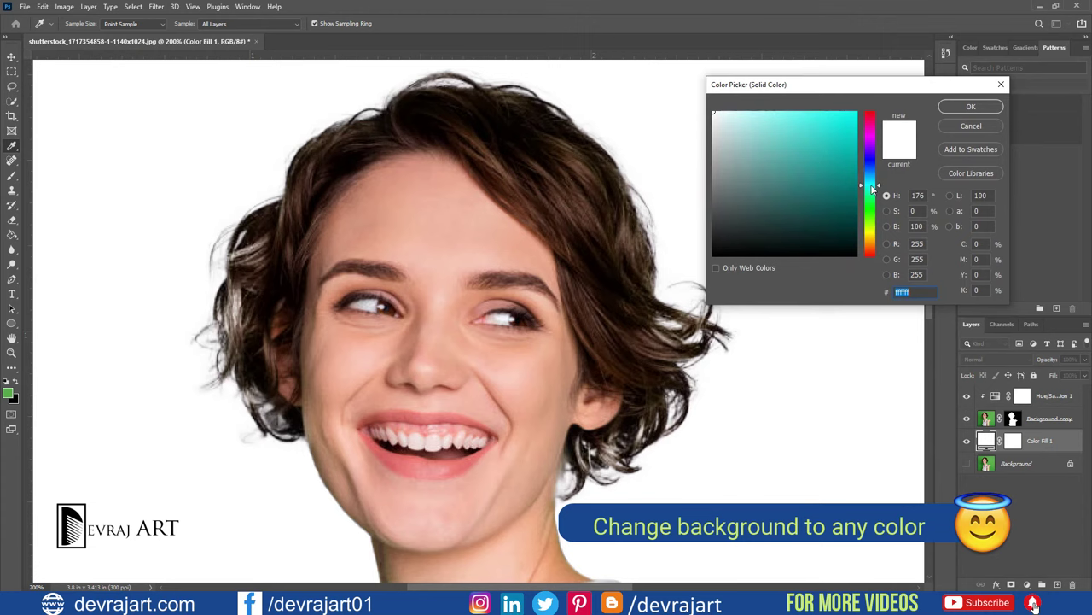
left_click(800, 125)
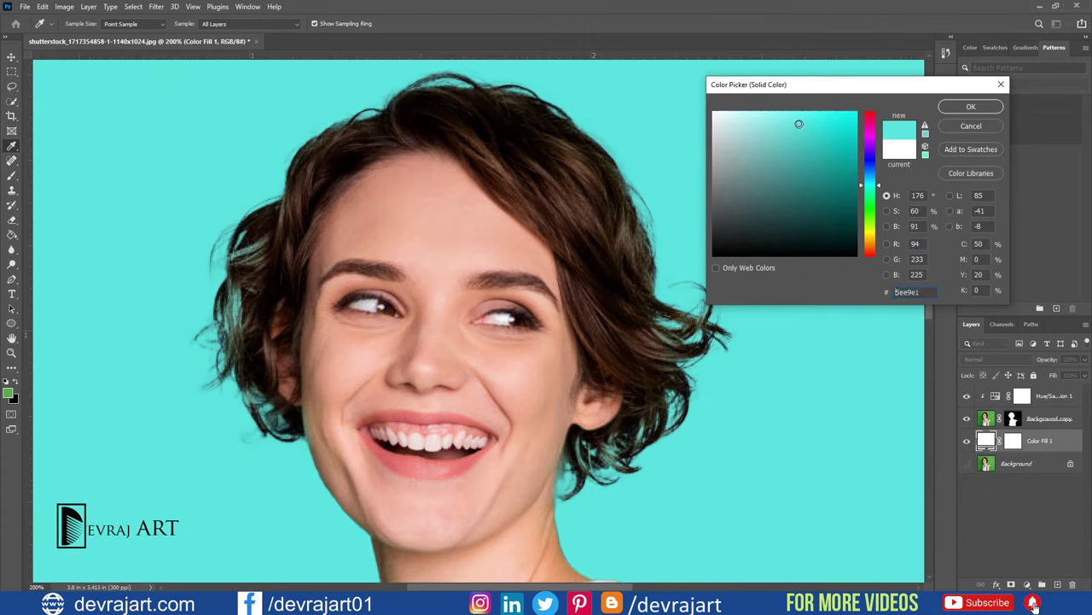
left_click(767, 117)
left_click_drag(768, 117, 817, 121)
left_click_drag(863, 190, 862, 126)
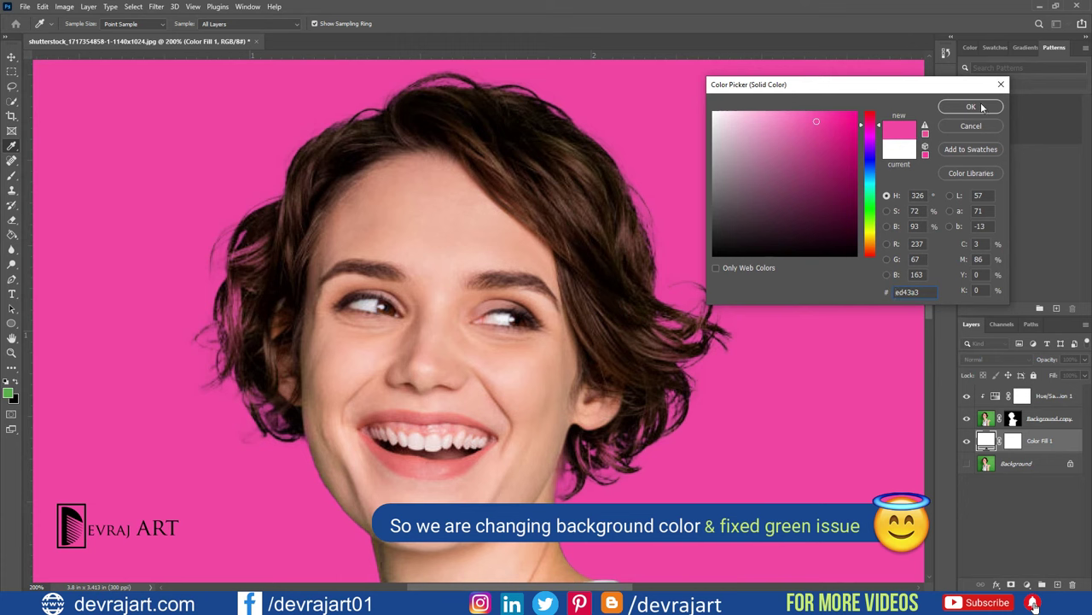
left_click_drag(862, 132, 863, 248)
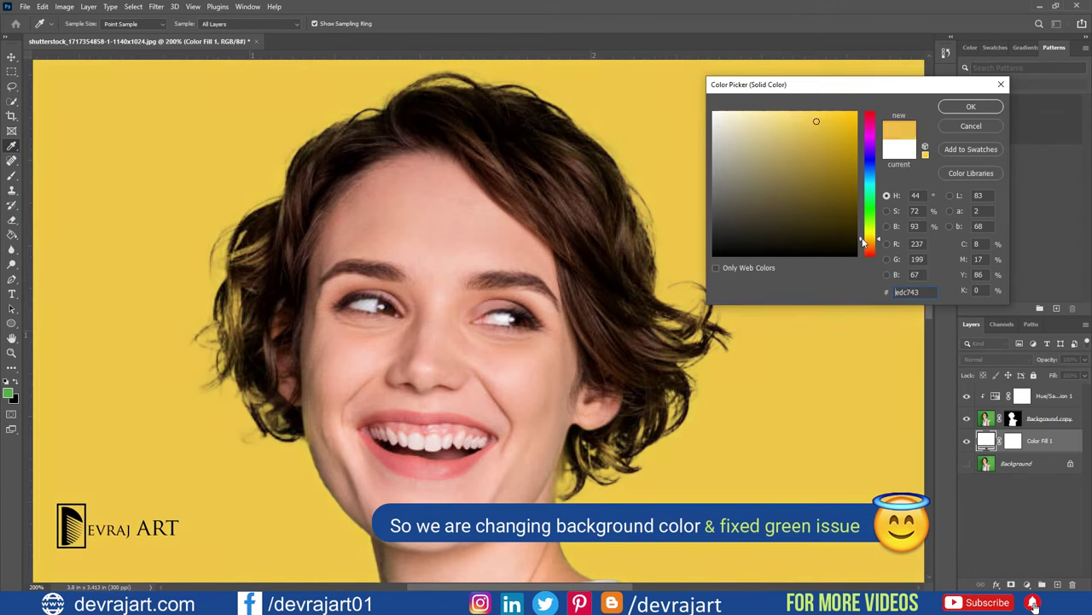
left_click(990, 107)
key("ctrl+0")
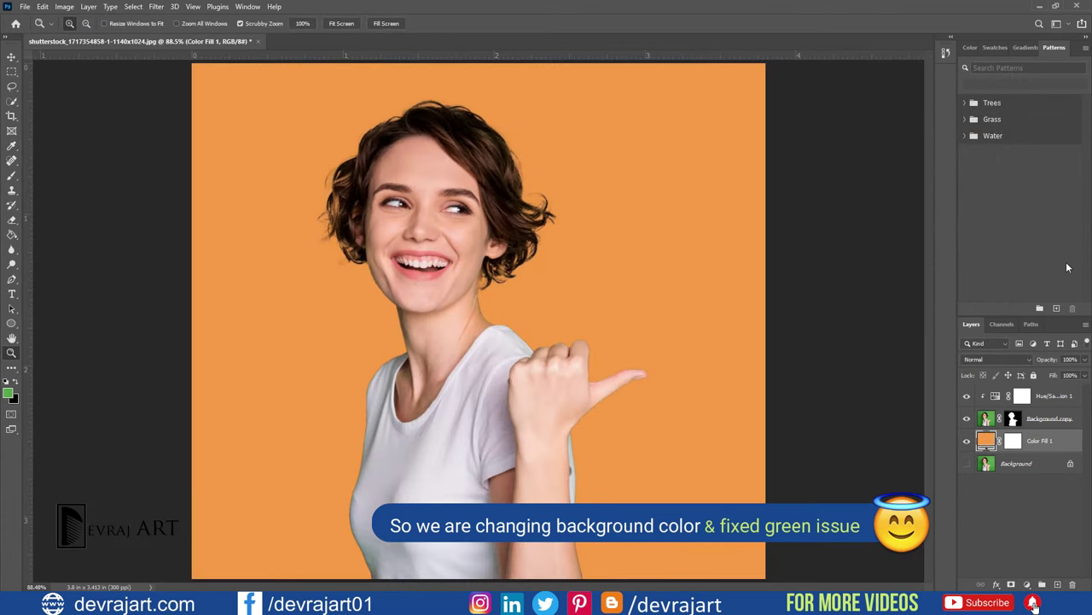
Group Hue/Saturation 1, the cut-out and Color Fill 1 into Group 1
left_click(1051, 397)
left_click(1048, 444, "shift")
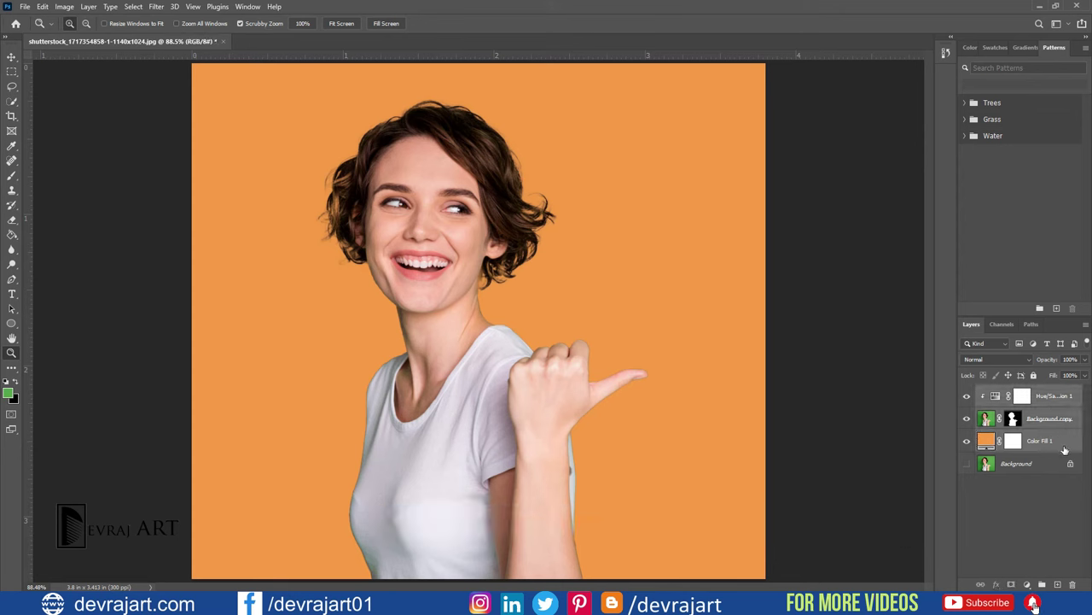
key("ctrl+g")
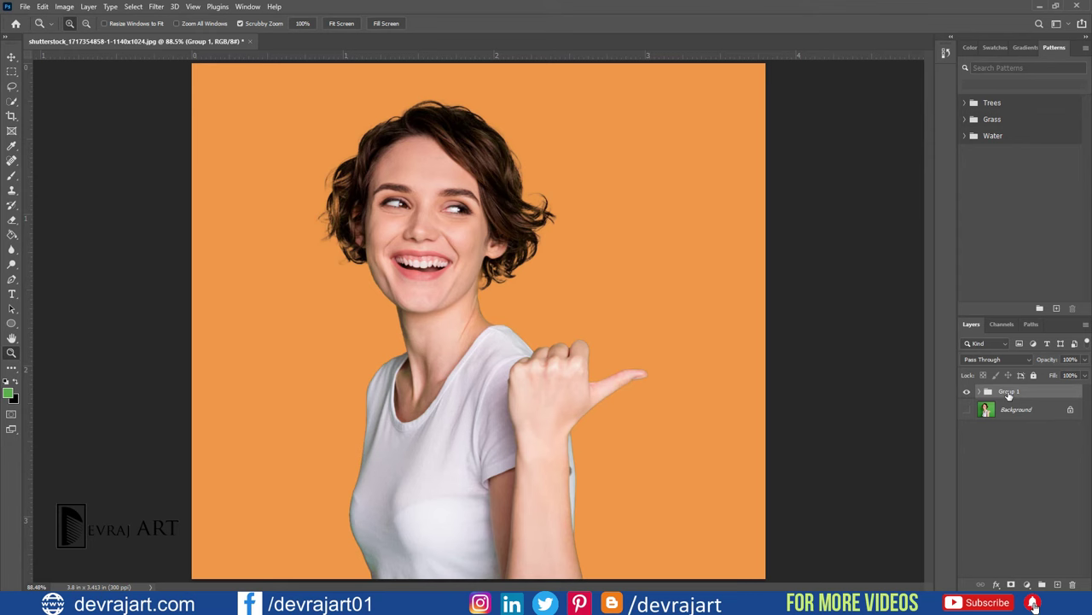
Add a clipped Levels adjustment inside Group 1 with midtones at 0.78
left_click(981, 394)
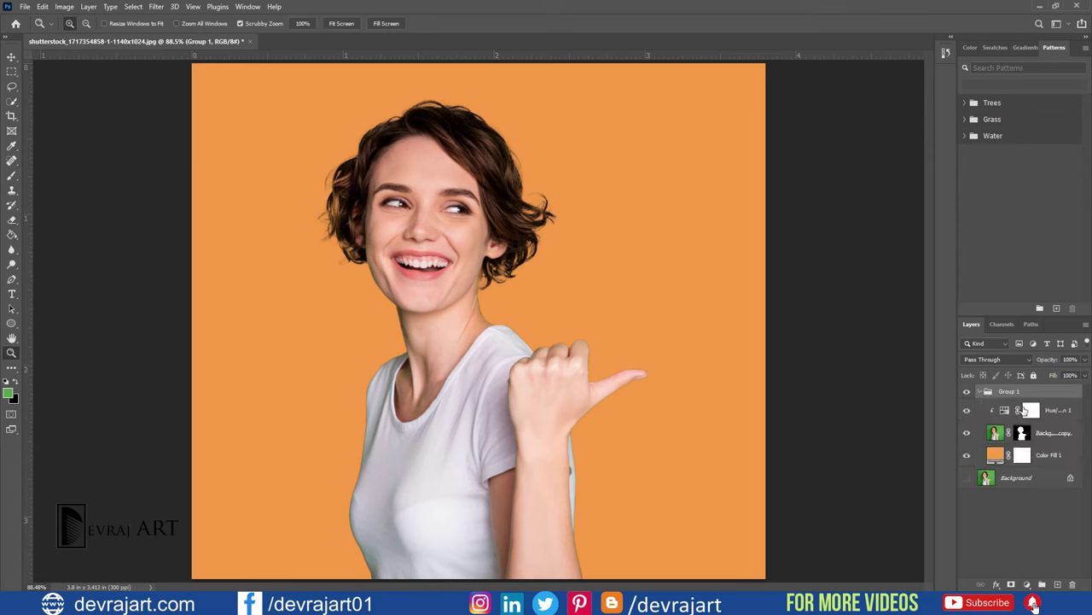
left_click(1063, 411)
left_click(1028, 583)
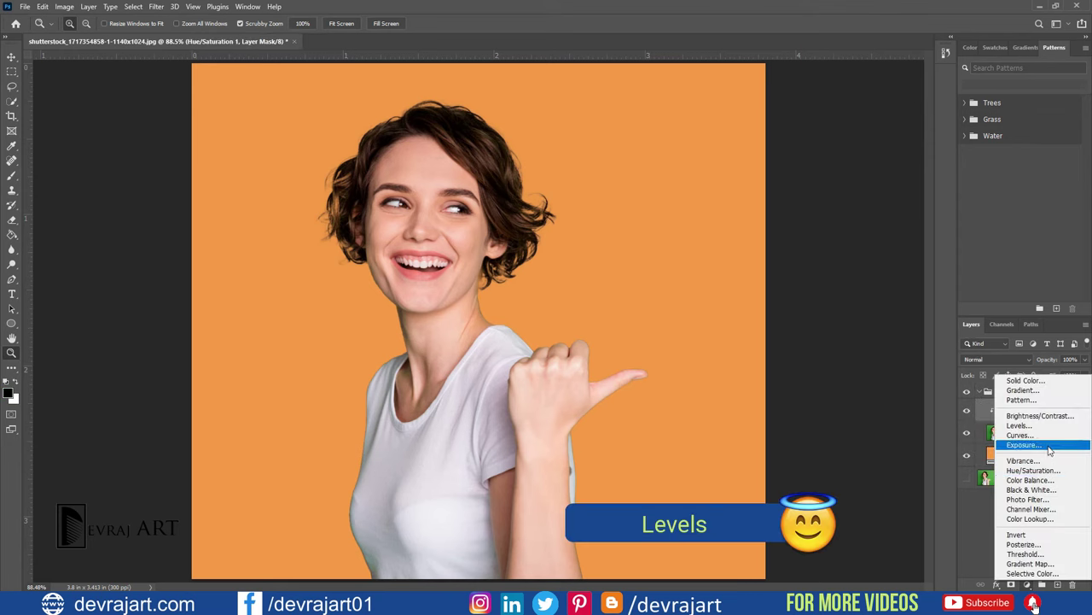
left_click(1024, 425)
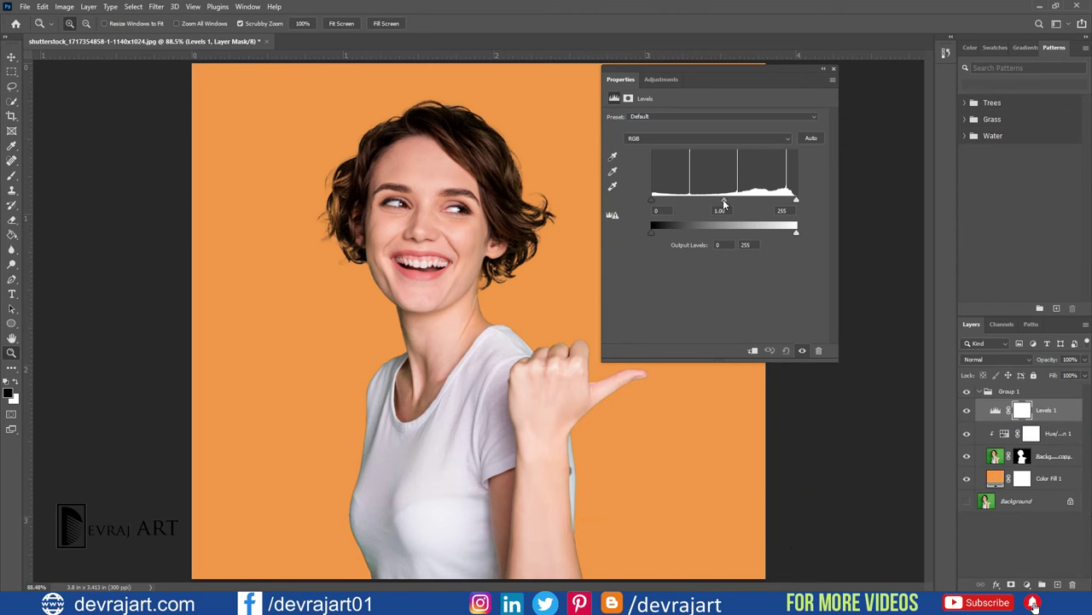
left_click(752, 350)
left_click_drag(725, 204, 733, 204)
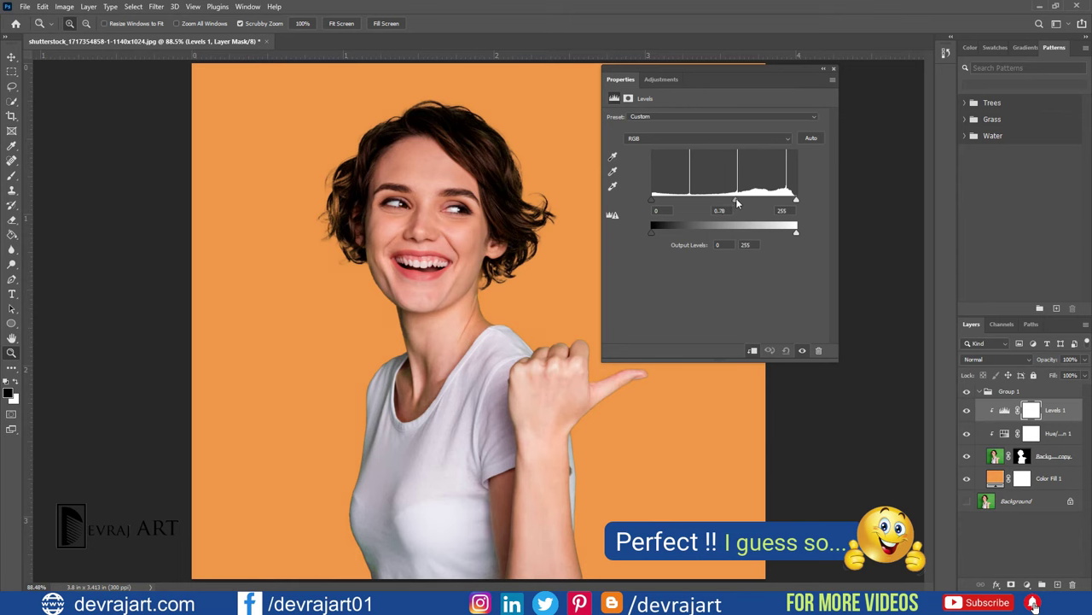
left_click(833, 70)
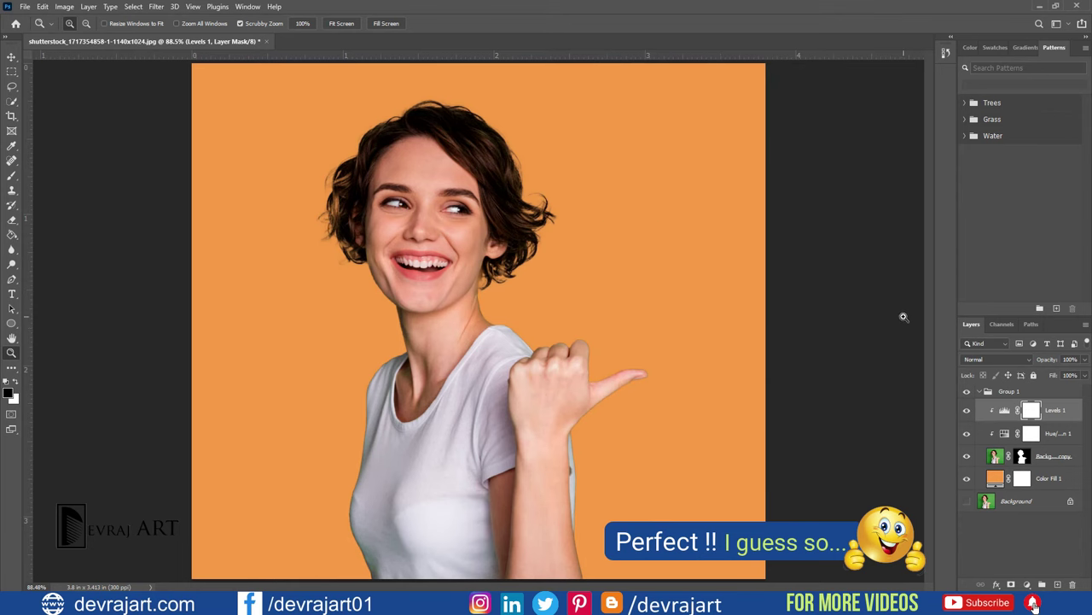
Check the hair edges at 400% zoom, fit the image back on screen, and collapse Group 1
left_click(521, 207)
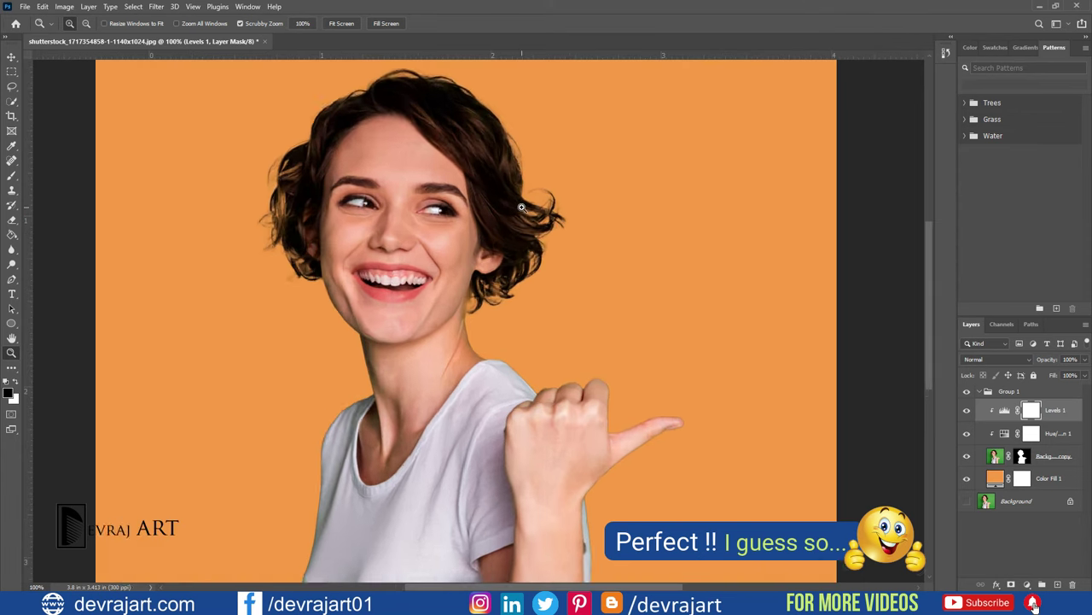
left_click(521, 207)
left_click(522, 208)
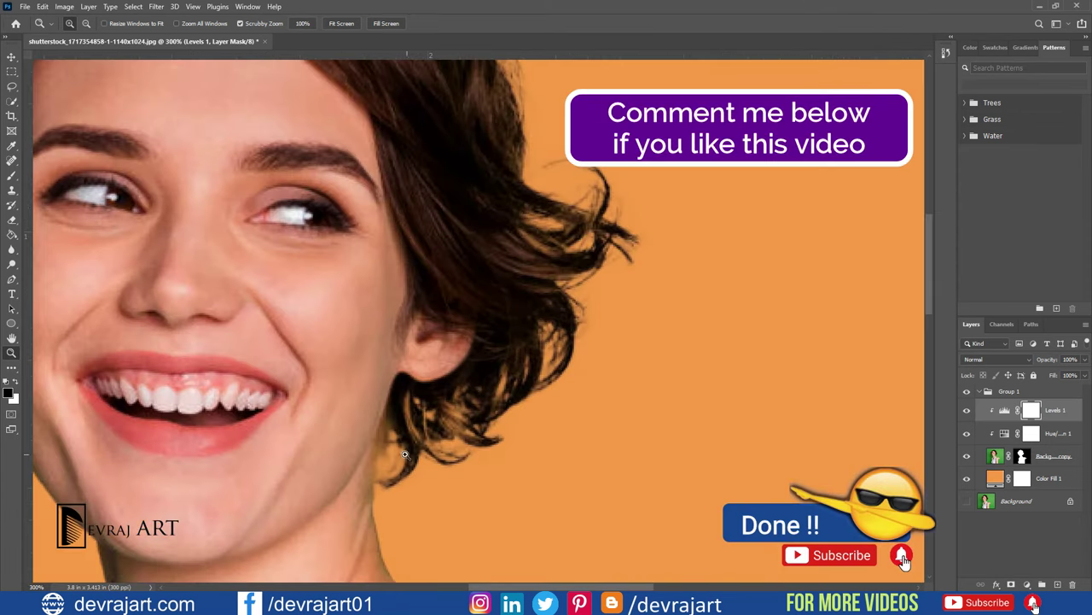
scroll(447, 321, "up", 1)
scroll(449, 324, "up", 1)
scroll(449, 325, "up", 1)
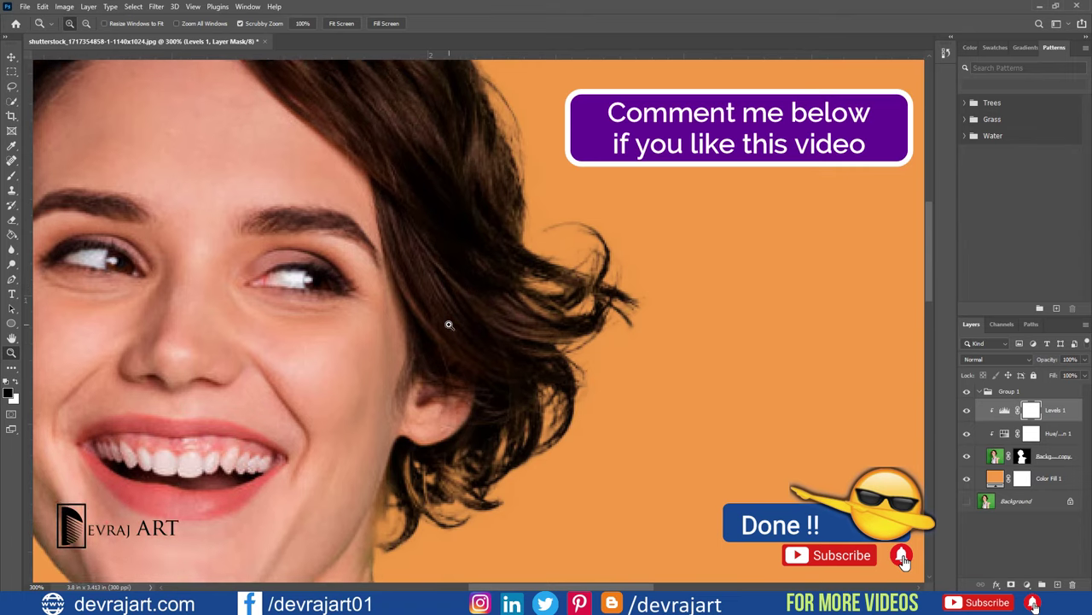
scroll(449, 325, "down", 1)
left_click(448, 324)
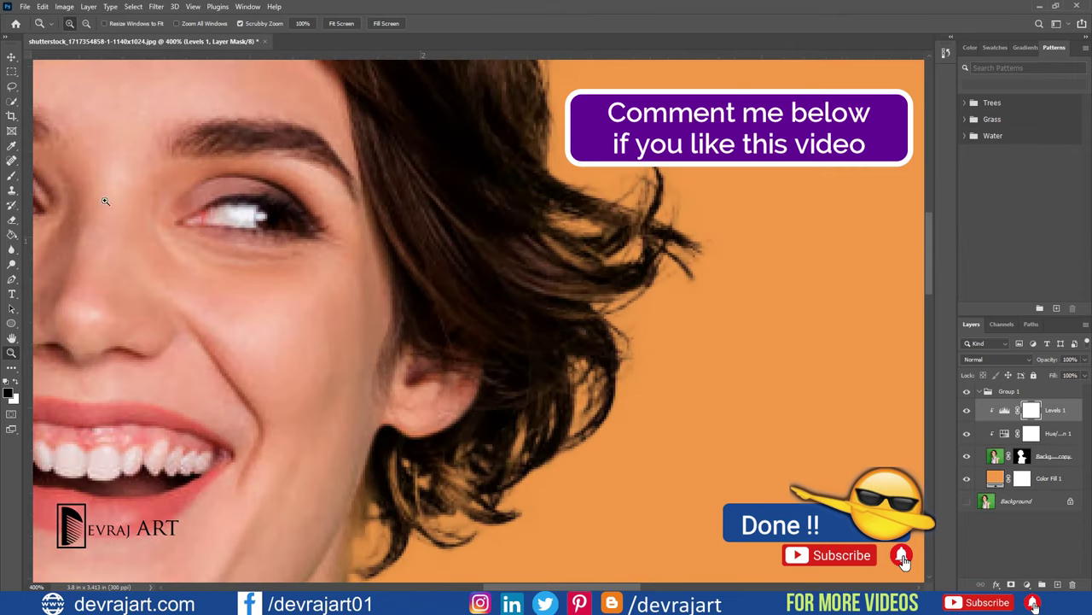
key("ctrl+0")
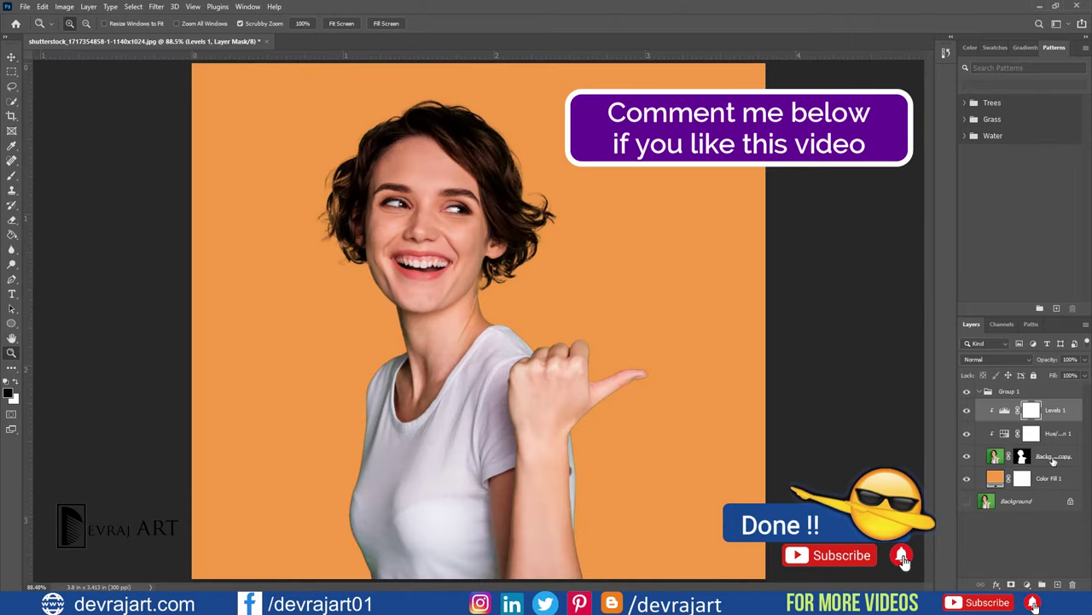
left_click(980, 391)
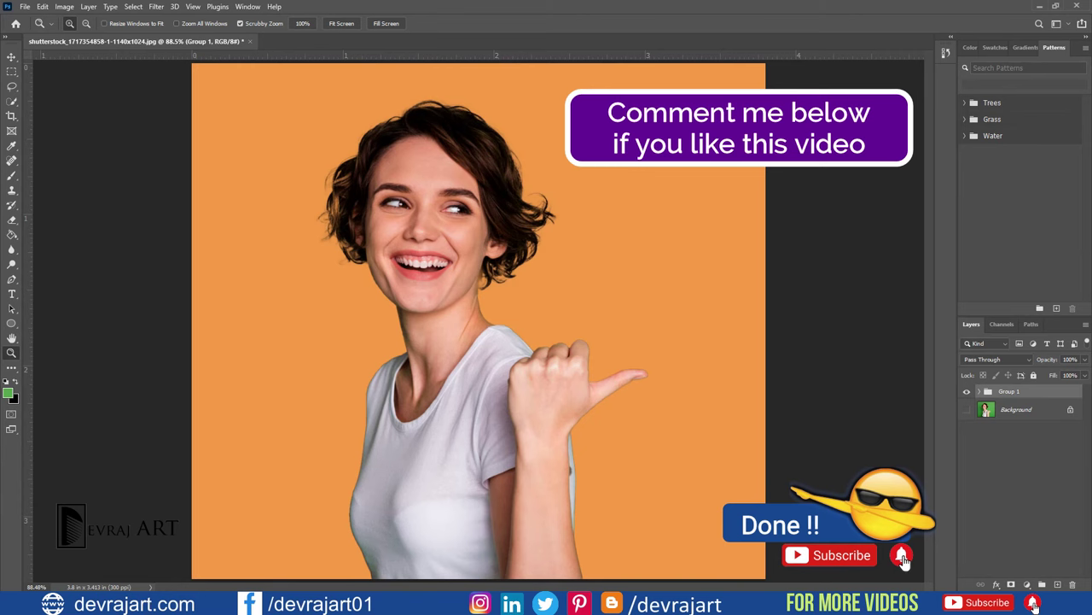